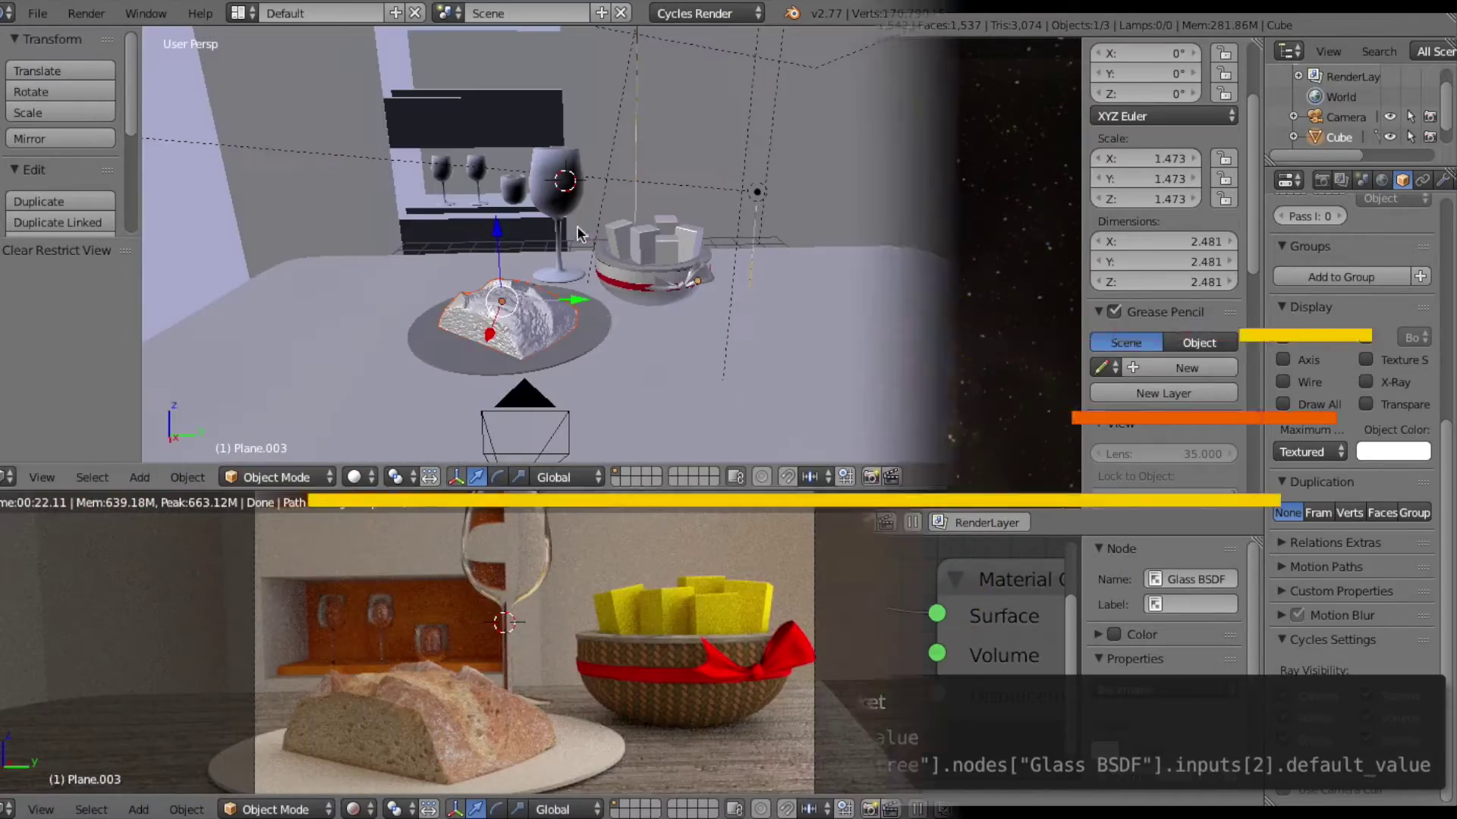
# Step: Select the large wine glass and display its Glass BSDF material in a node editor replacing the upper 3D view
pyautogui.scroll(5, 642, 253)
pyautogui.rightClick(642, 253)
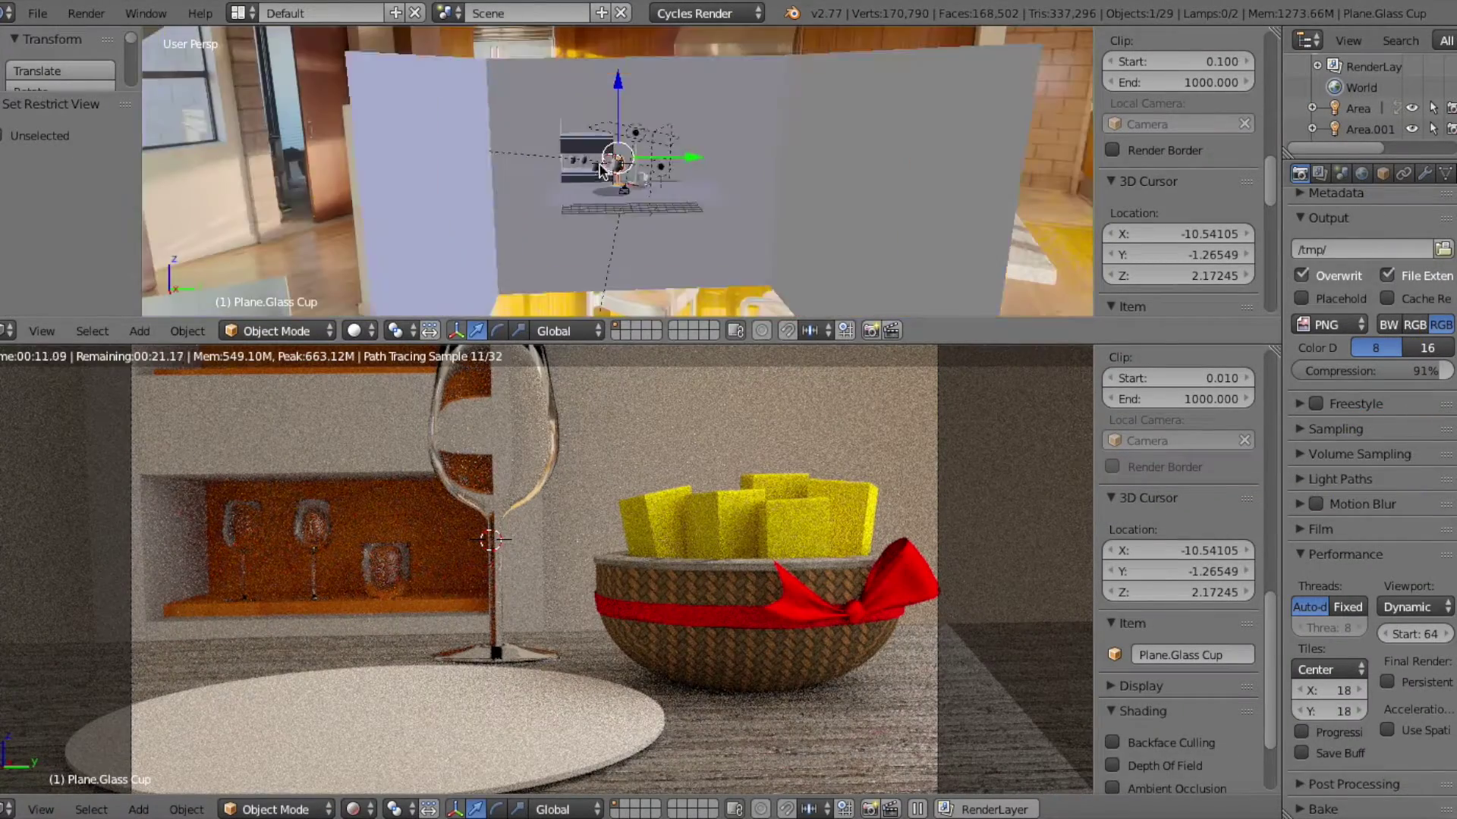
pyautogui.click(6, 331)
pyautogui.click(63, 587)
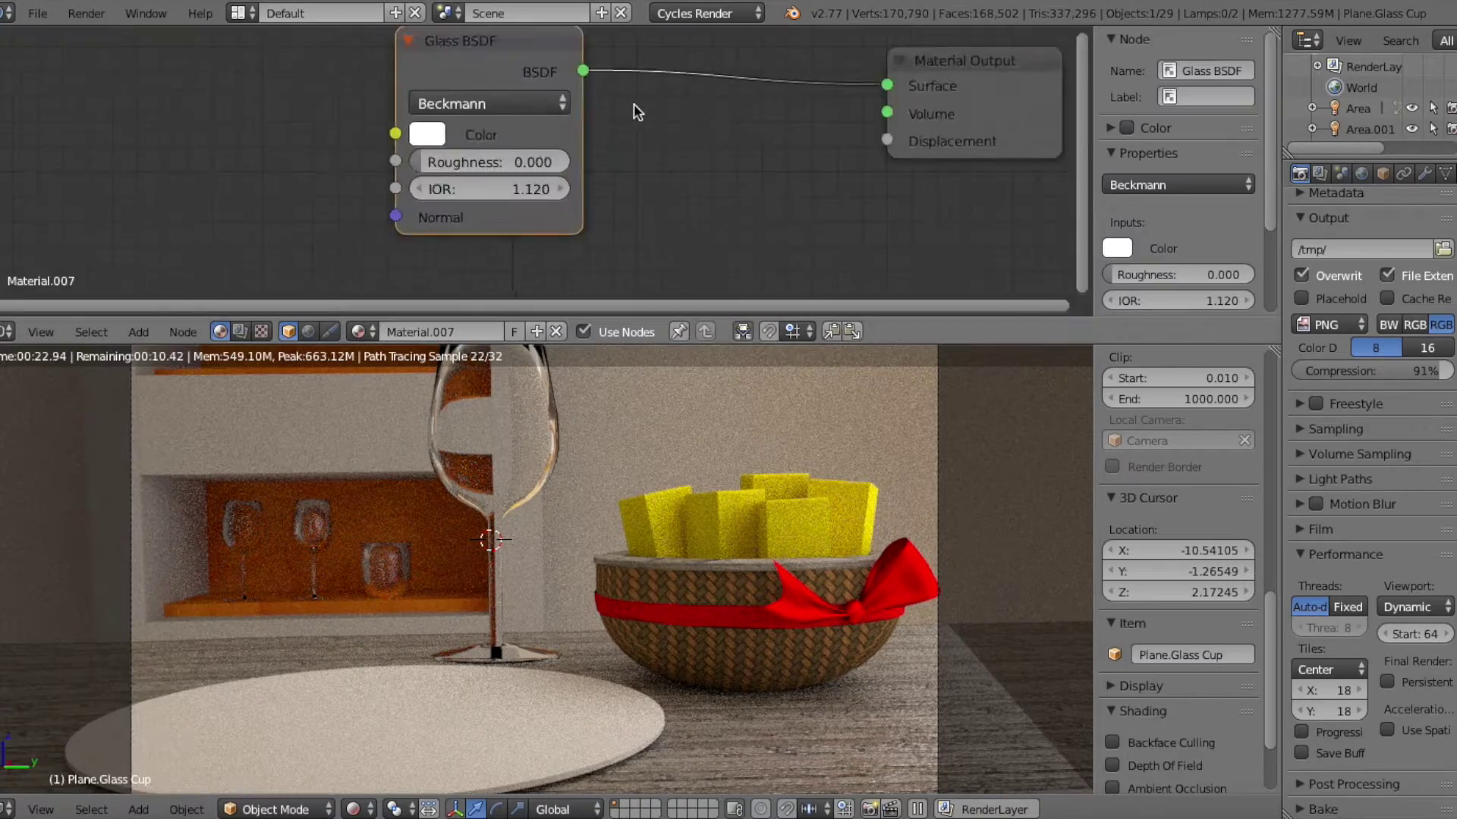
pyautogui.scroll(3, 634, 111)
pyautogui.moveTo(634, 111); pyautogui.dragTo(720, 103, button='middle')
pyautogui.moveTo(619, 159); pyautogui.dragTo(642, 161)
pyautogui.hotkey('ctrl', 'z')
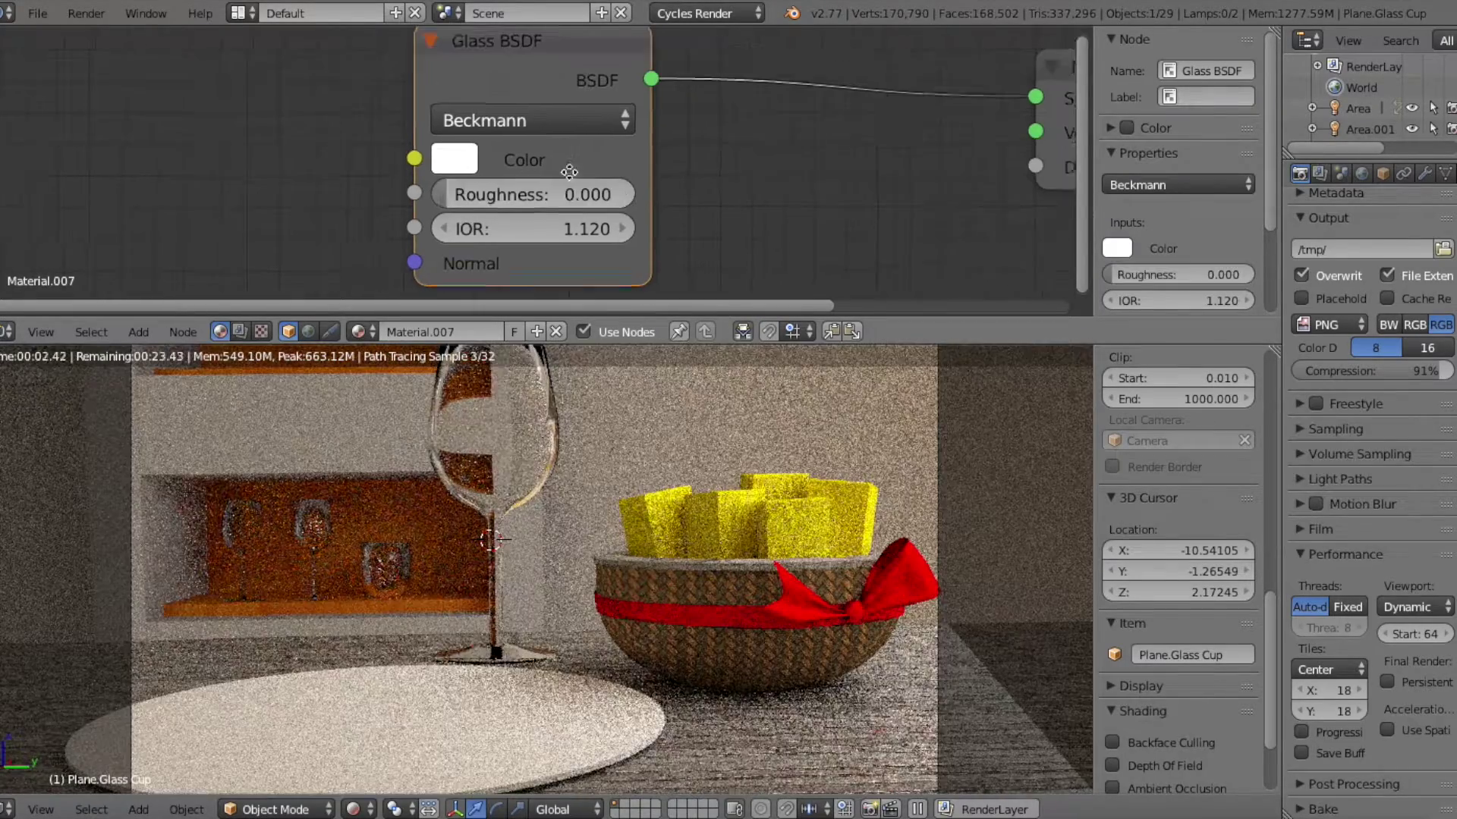
pyautogui.click(530, 124)
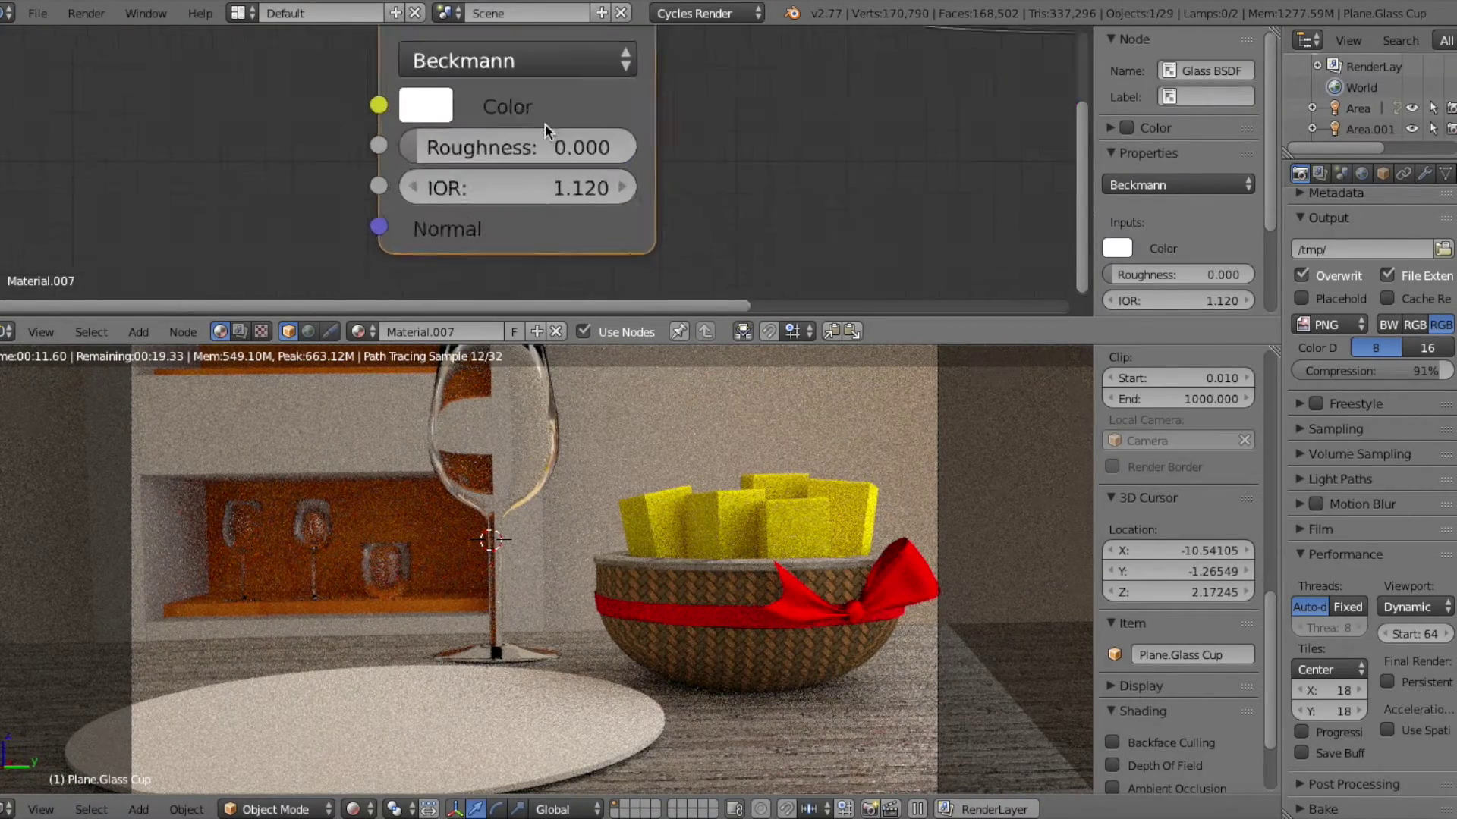
# Step: Test the wine glass's Glass BSDF with an IOR of 2.920 and with a reduced IOR of 0.920
pyautogui.scroll(2, 545, 124)
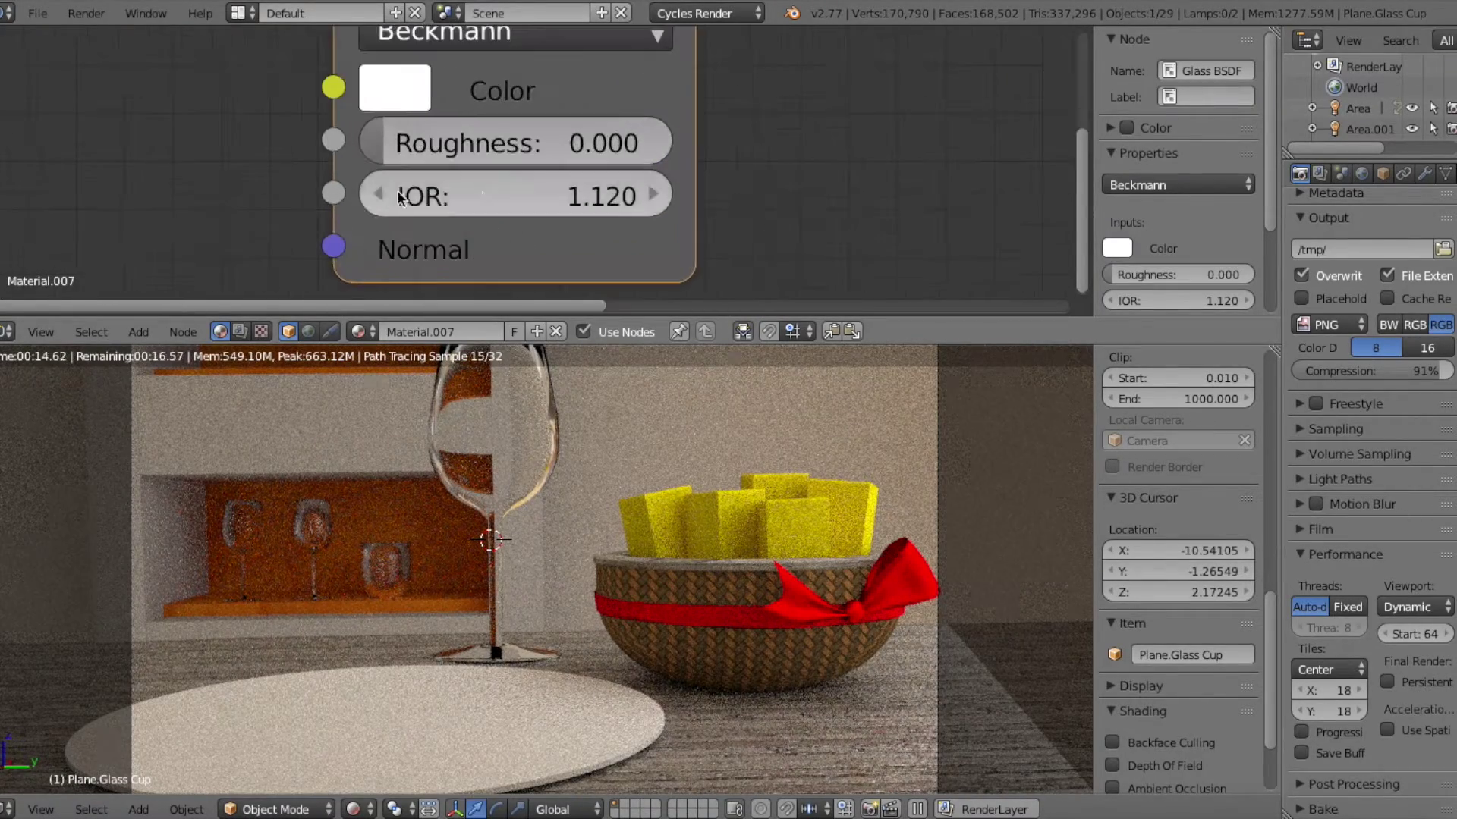
pyautogui.moveTo(531, 196); pyautogui.dragTo(960, 200)
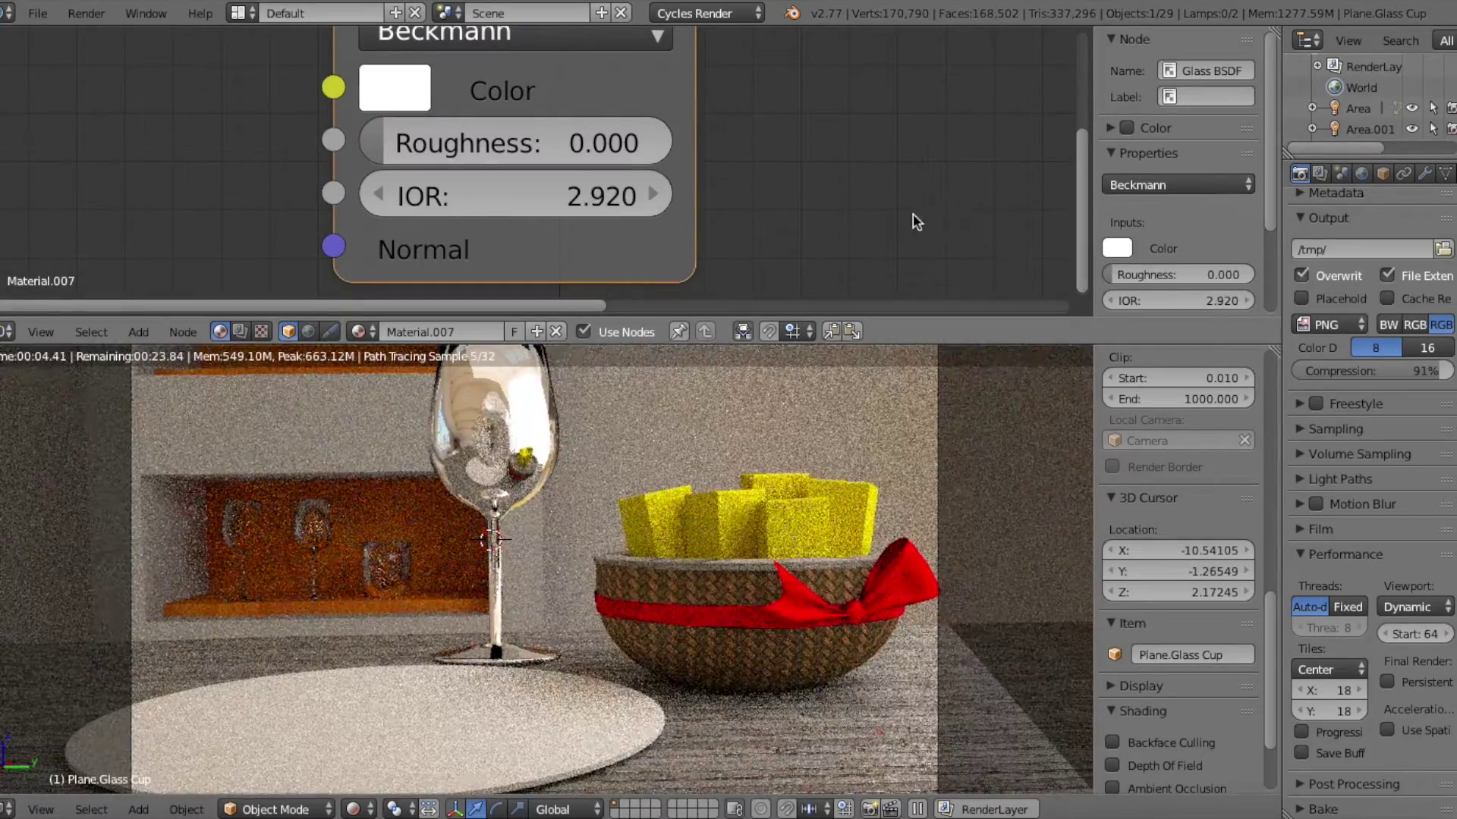
pyautogui.moveTo(420, 195); pyautogui.dragTo(376, 191)
pyautogui.click(377, 193)
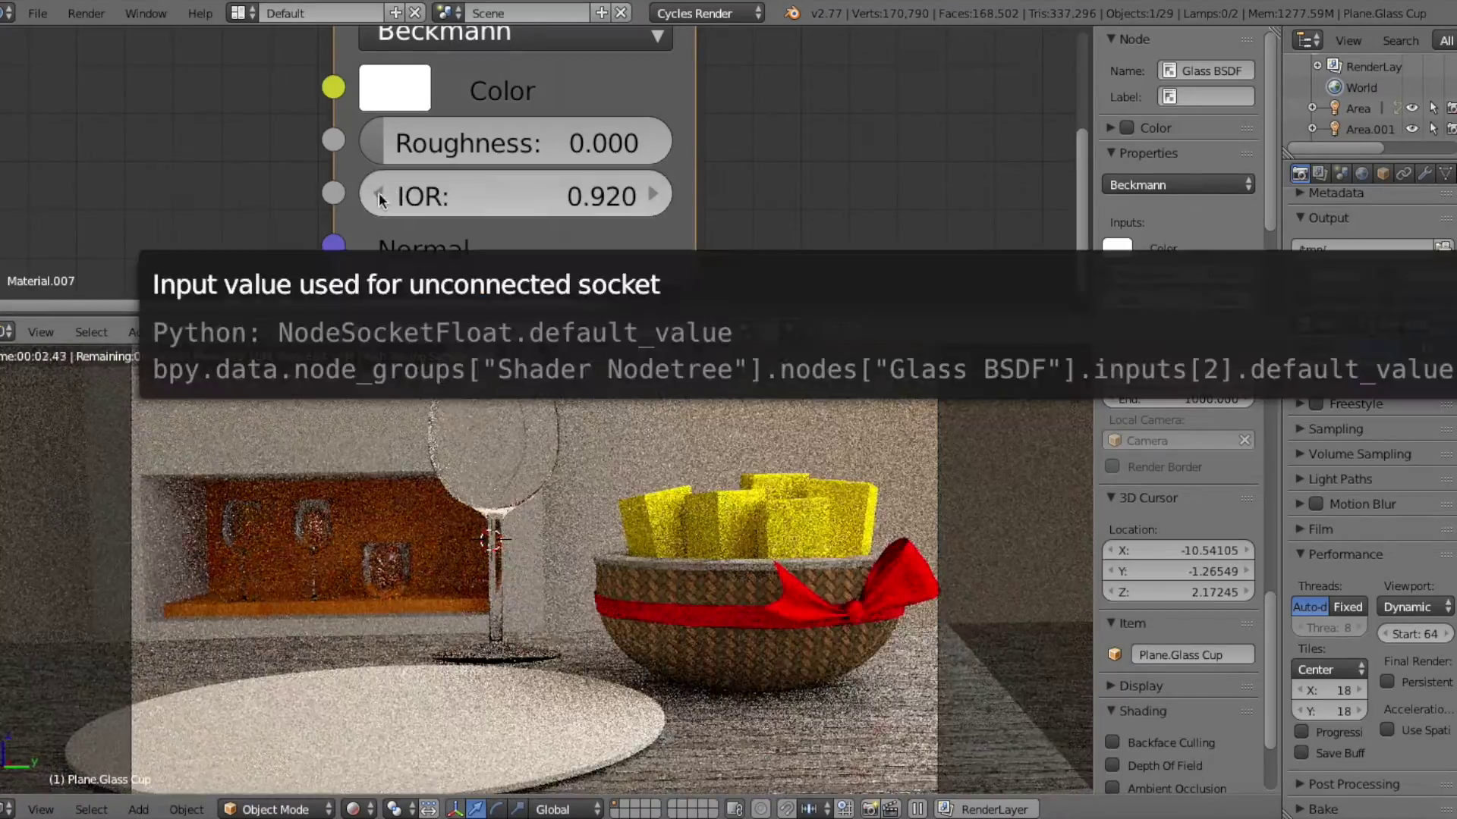
# Step: Set the IOR of the wine glass's Glass BSDF to 1.120
pyautogui.click(377, 197)
pyautogui.click(377, 197)
pyautogui.click(377, 196)
pyautogui.click(657, 195)
pyautogui.click(657, 195)
pyautogui.click(657, 196)
pyautogui.click(657, 195)
pyautogui.click(657, 196)
pyautogui.click(377, 196)
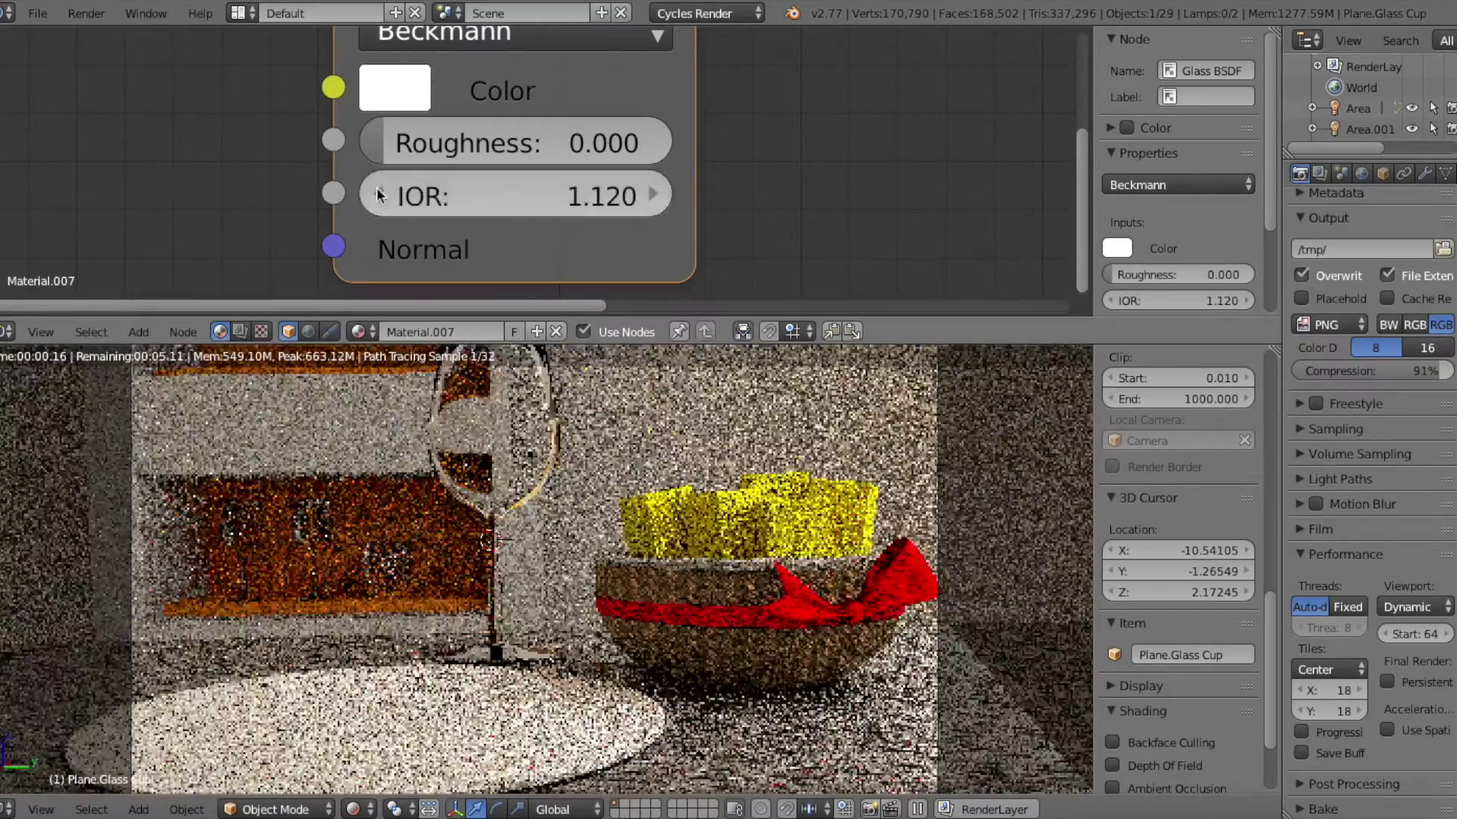
# Step: Switch the upper node editor back to a 3D view of the table scene
pyautogui.scroll(-4, 741, 234)
pyautogui.scroll(1, 741, 234)
pyautogui.click(6, 332)
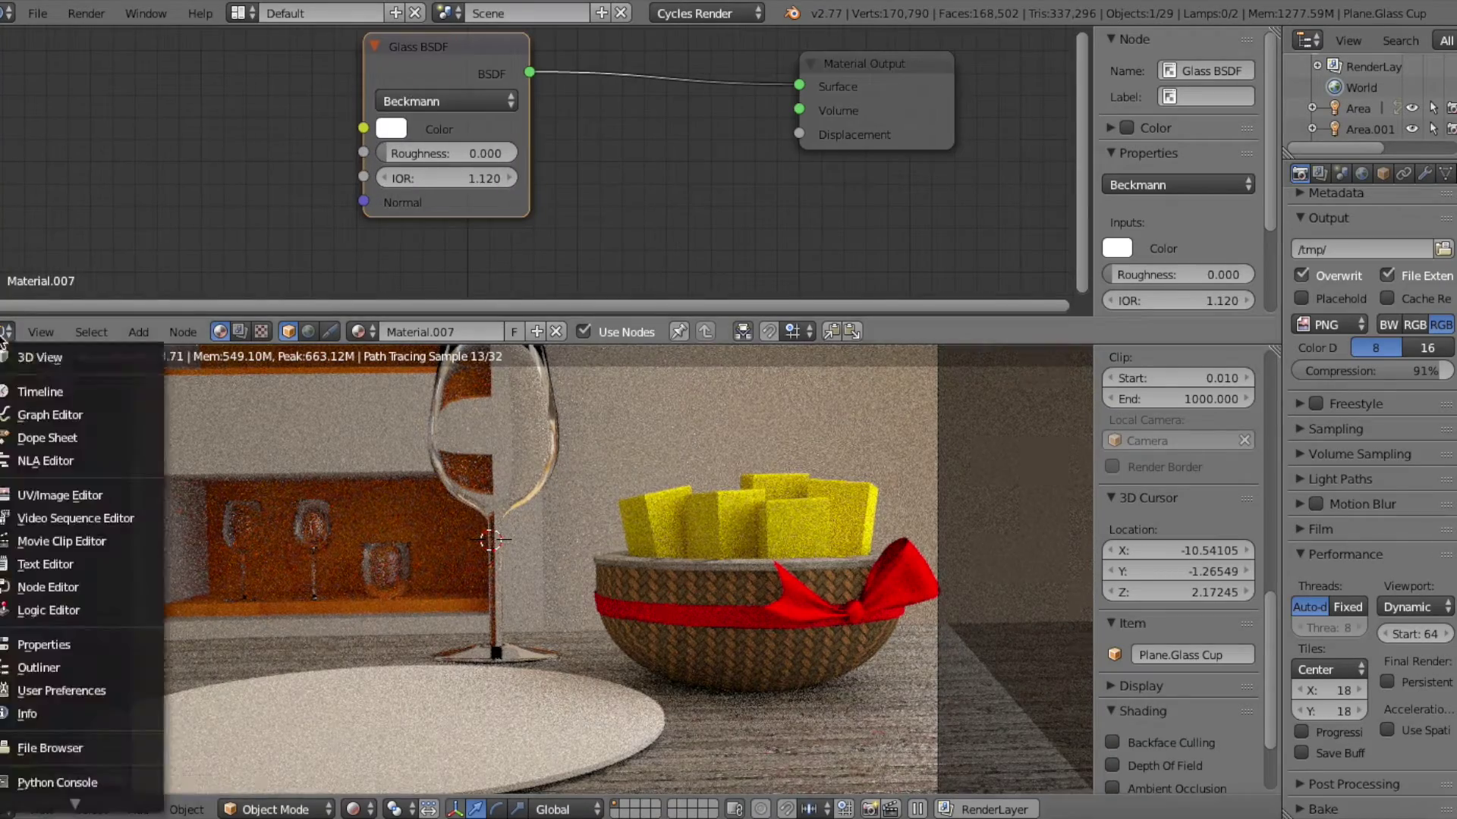
pyautogui.click(53, 371)
pyautogui.scroll(10, 622, 158)
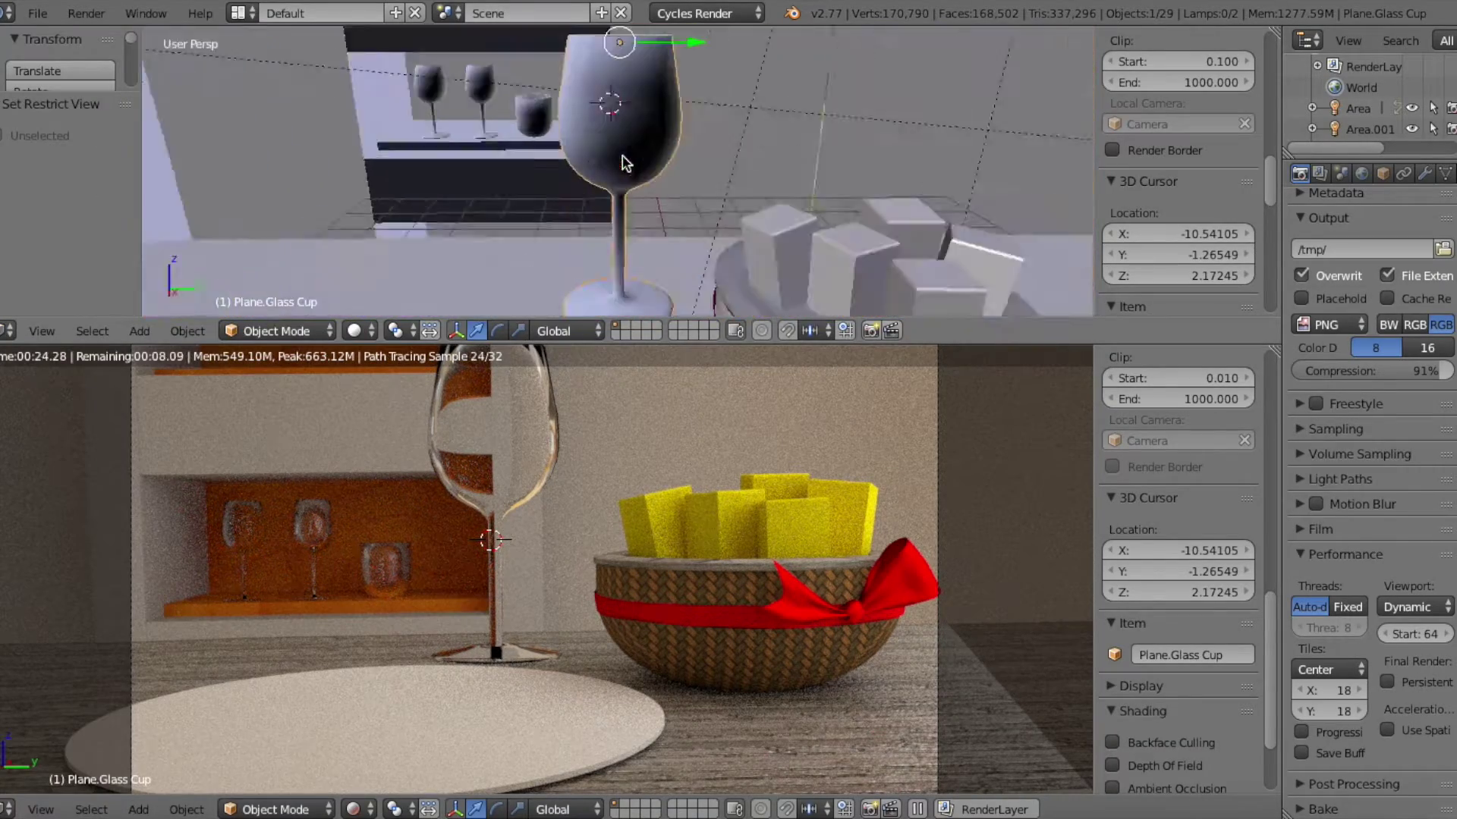
# Step: Disable glossy and transmission ray visibility for the room's Plane object in its Cycles object settings
pyautogui.moveTo(622, 160); pyautogui.dragTo(559, 195, button='middle')
pyautogui.scroll(-8, 557, 256)
pyautogui.rightClick(687, 125)
pyautogui.rightClick(688, 130)
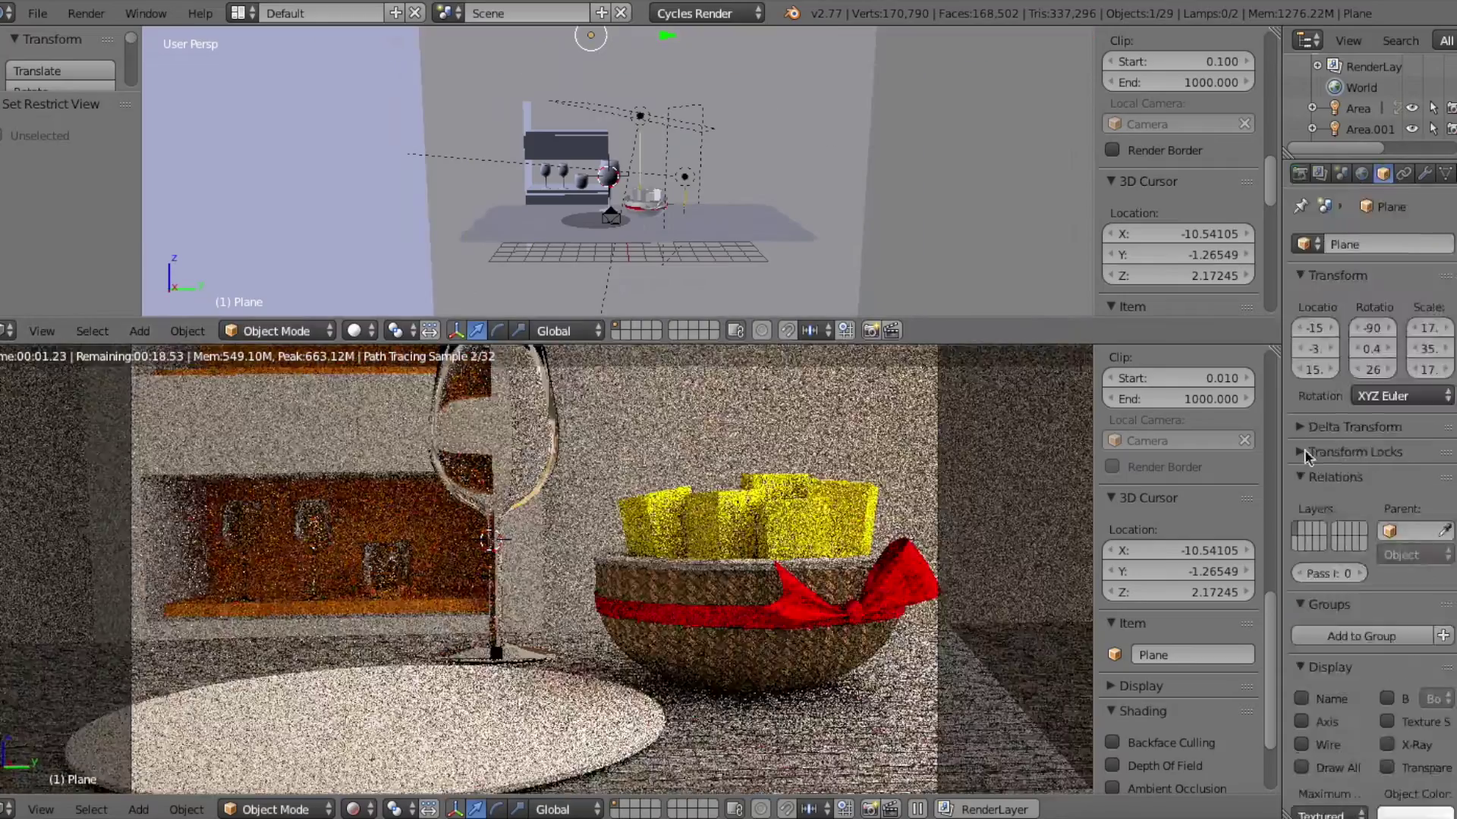
pyautogui.click(1383, 173)
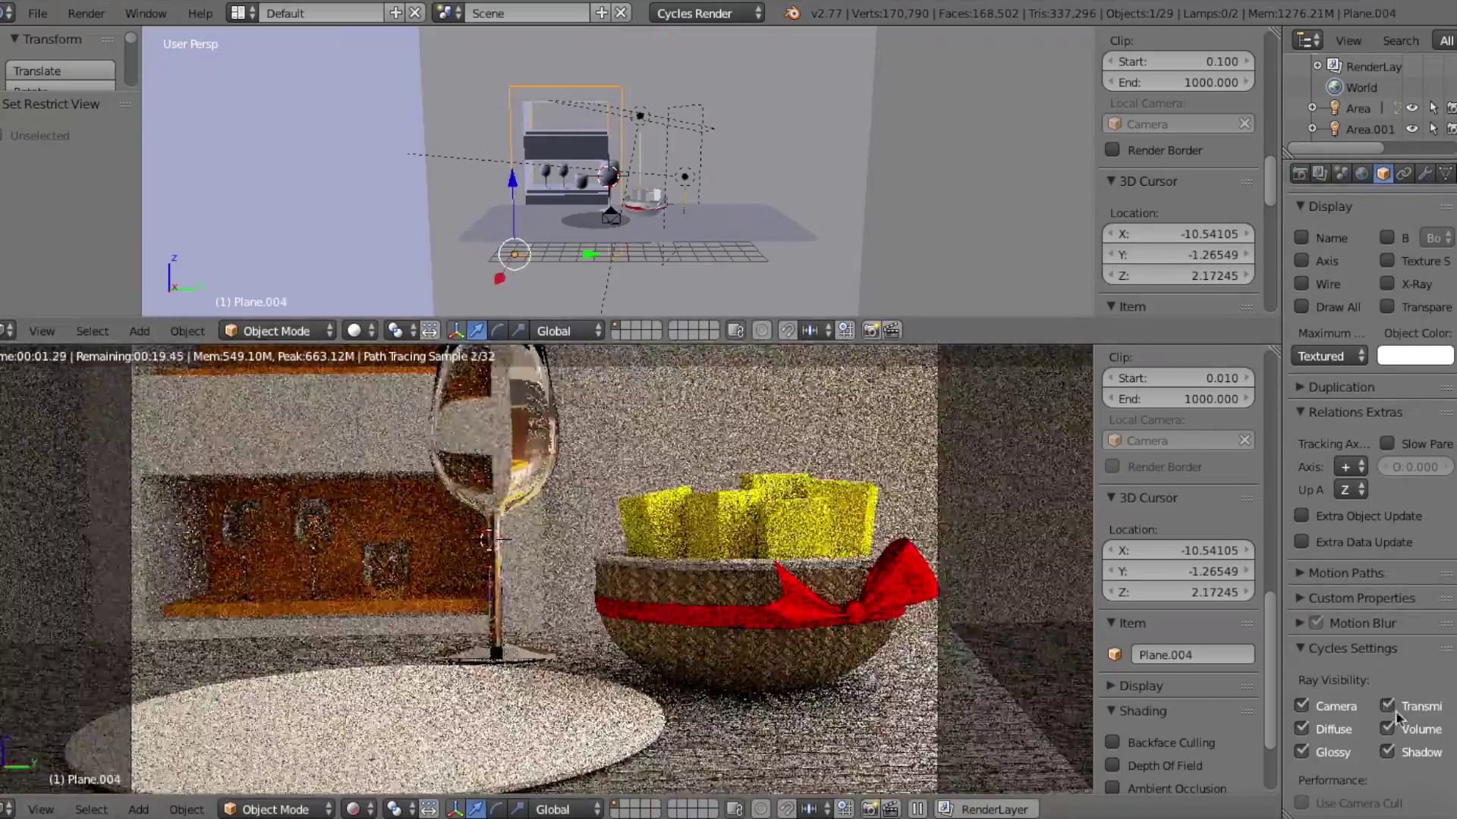
pyautogui.rightClick(536, 143)
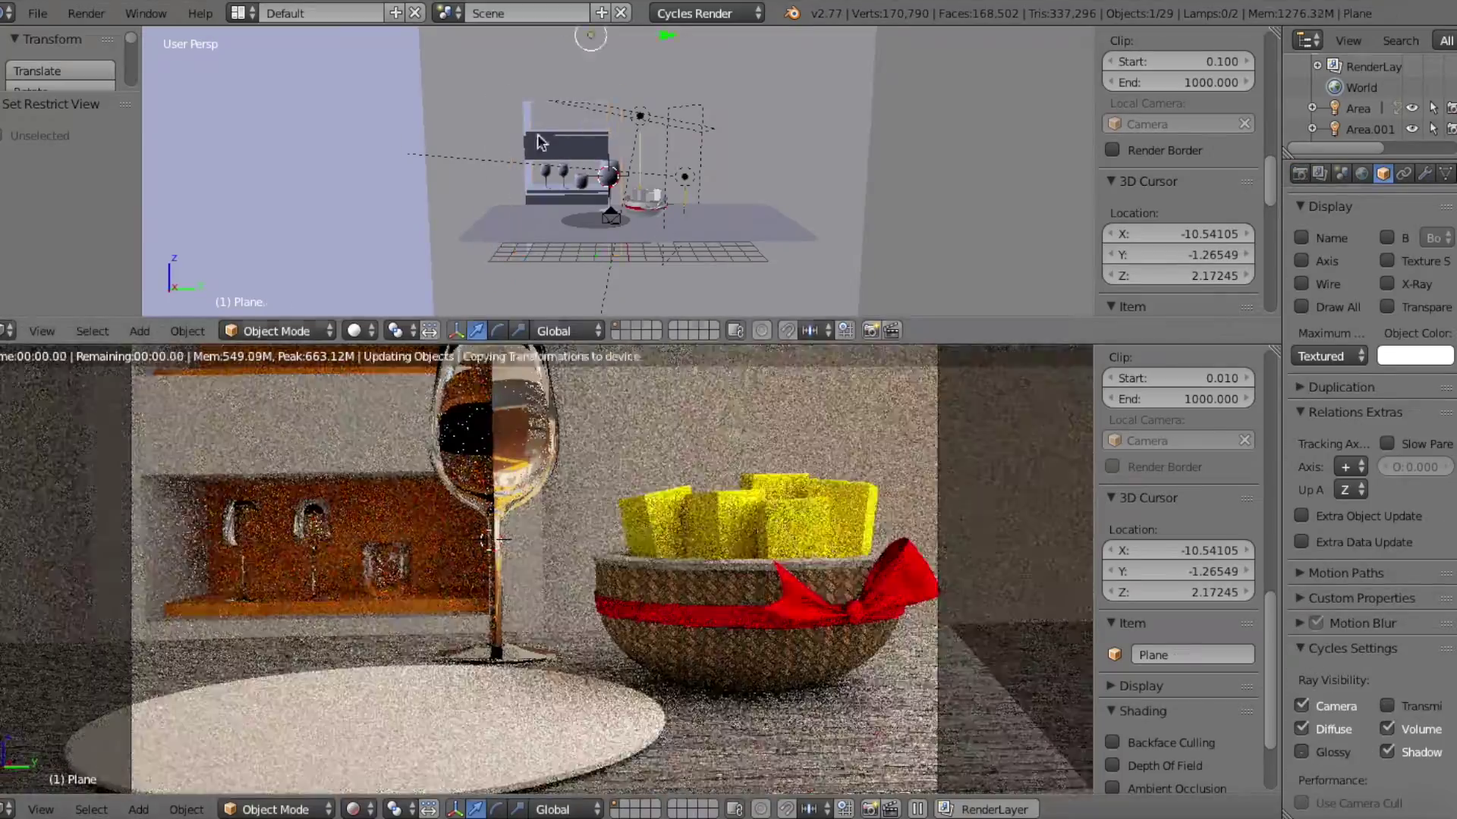
# Step: Select the two small wine glasses on the shelf together
pyautogui.scroll(5, 564, 197)
pyautogui.rightClick(564, 214)
pyautogui.rightClick(548, 191)
pyautogui.rightClick(514, 173)
pyautogui.keyDown('shift'); pyautogui.rightClick(483, 180); pyautogui.keyUp('shift')
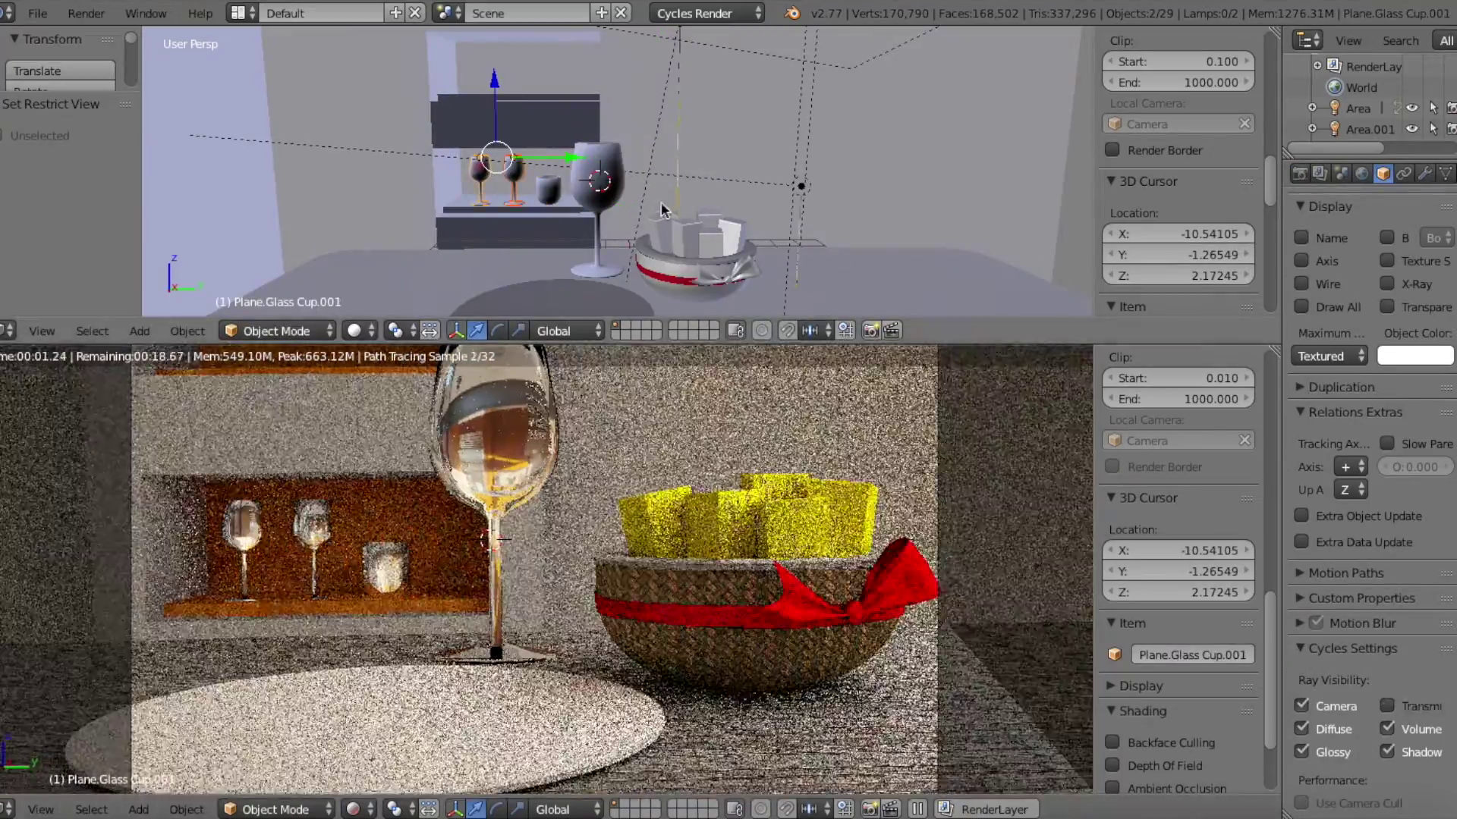
# Step: Change the upper 3D view to the node editor and display the World shader nodes
pyautogui.click(10, 332)
pyautogui.click(47, 582)
pyautogui.moveTo(326, 233); pyautogui.dragTo(321, 232)
pyautogui.click(320, 231)
pyautogui.click(309, 331)
# Step: Adjust the Z rotation of the World's mapping node to turn the environment image
pyautogui.moveTo(335, 242); pyautogui.dragTo(752, 216, button='middle')
pyautogui.scroll(4, 436, 156)
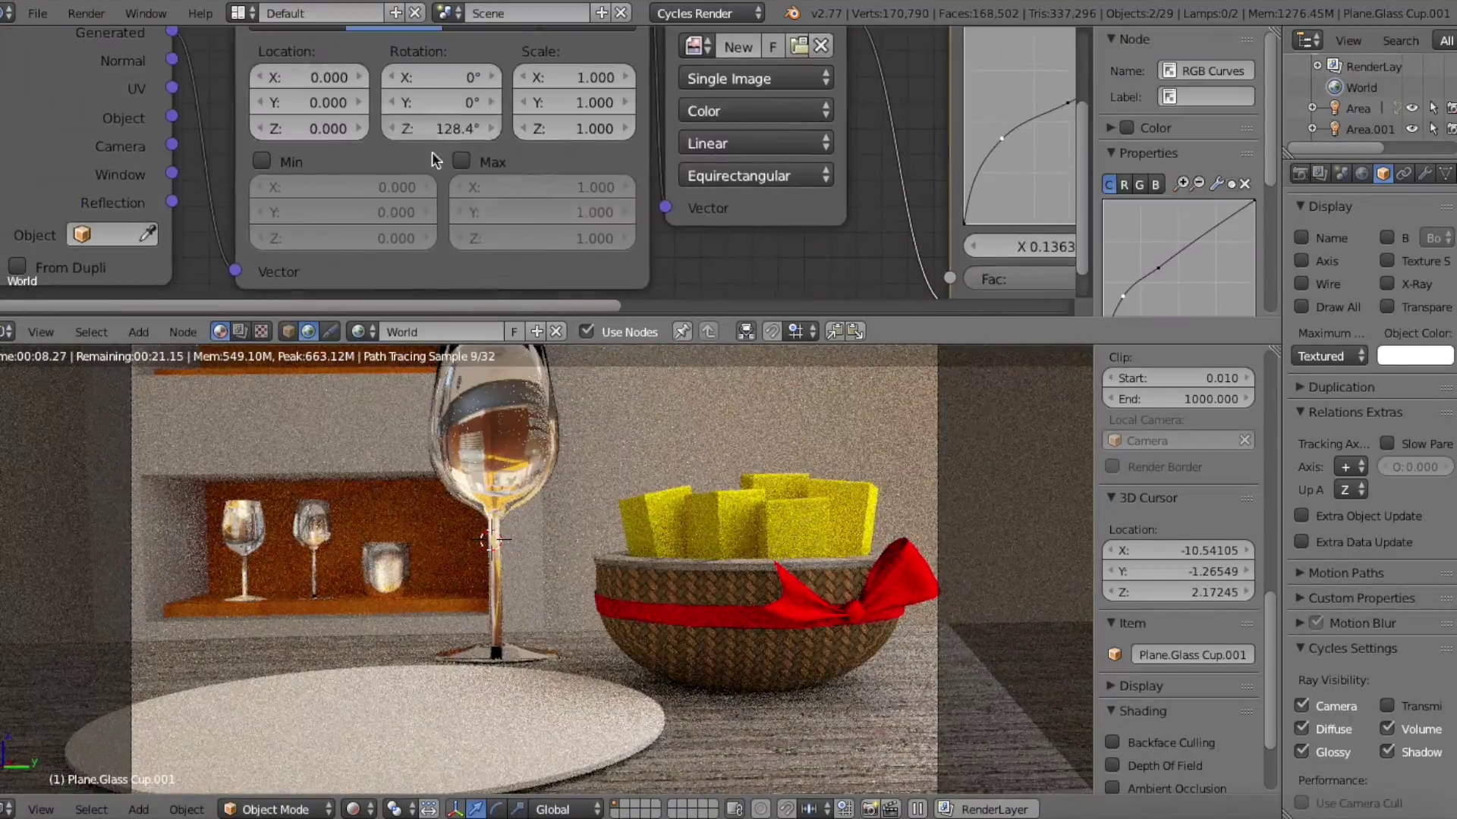
pyautogui.moveTo(440, 129)
pyautogui.mouseDown()
pyautogui.moveTo(493, 129)
pyautogui.moveTo(406, 129)
pyautogui.moveTo(445, 129)
pyautogui.mouseUp()
pyautogui.scroll(-3, 626, 168)
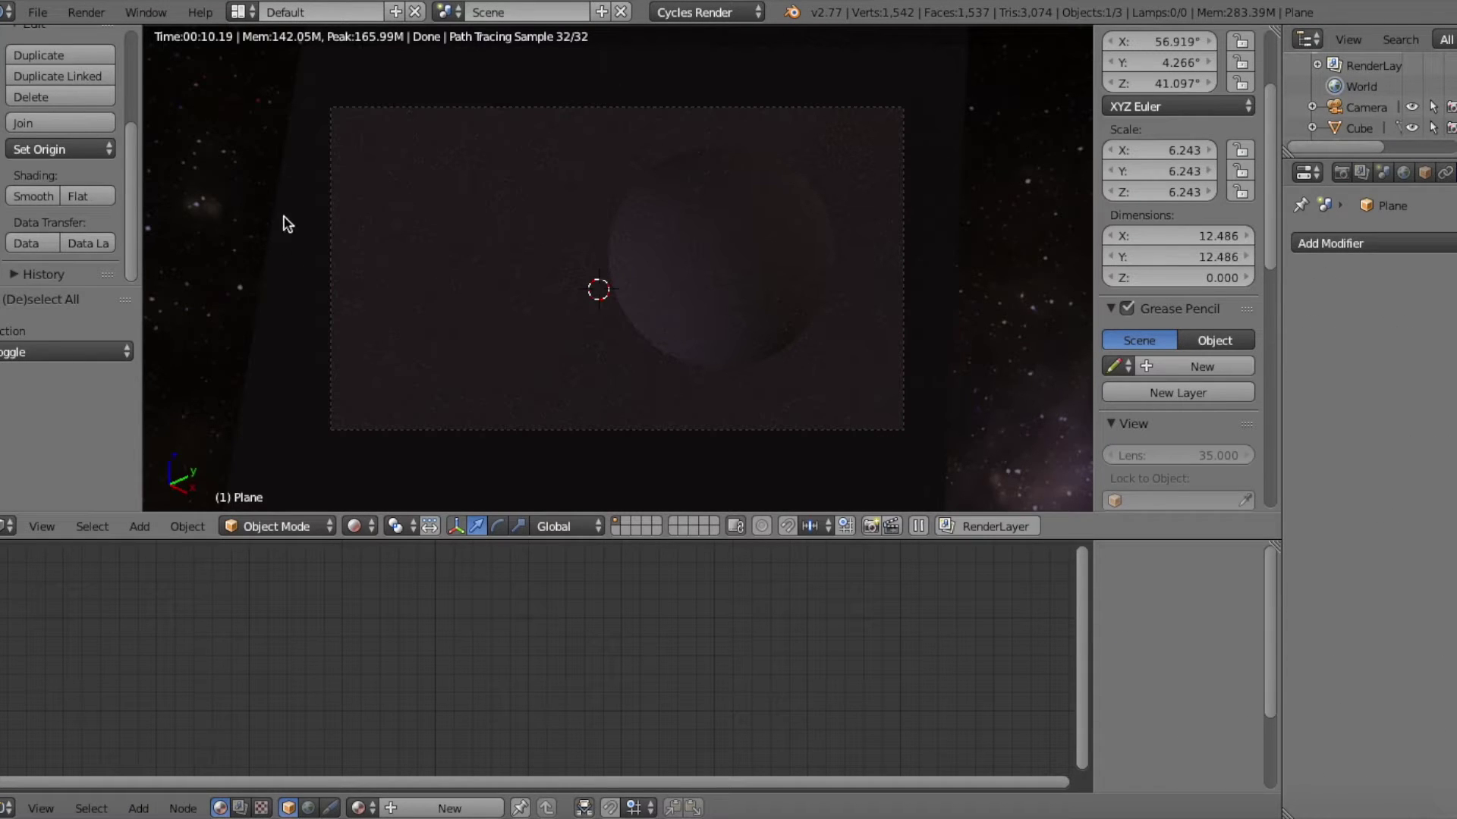
# Step: Select the sphere and delete the Diffuse BSDF node from its material
pyautogui.rightClick(713, 251)
pyautogui.click(514, 631)
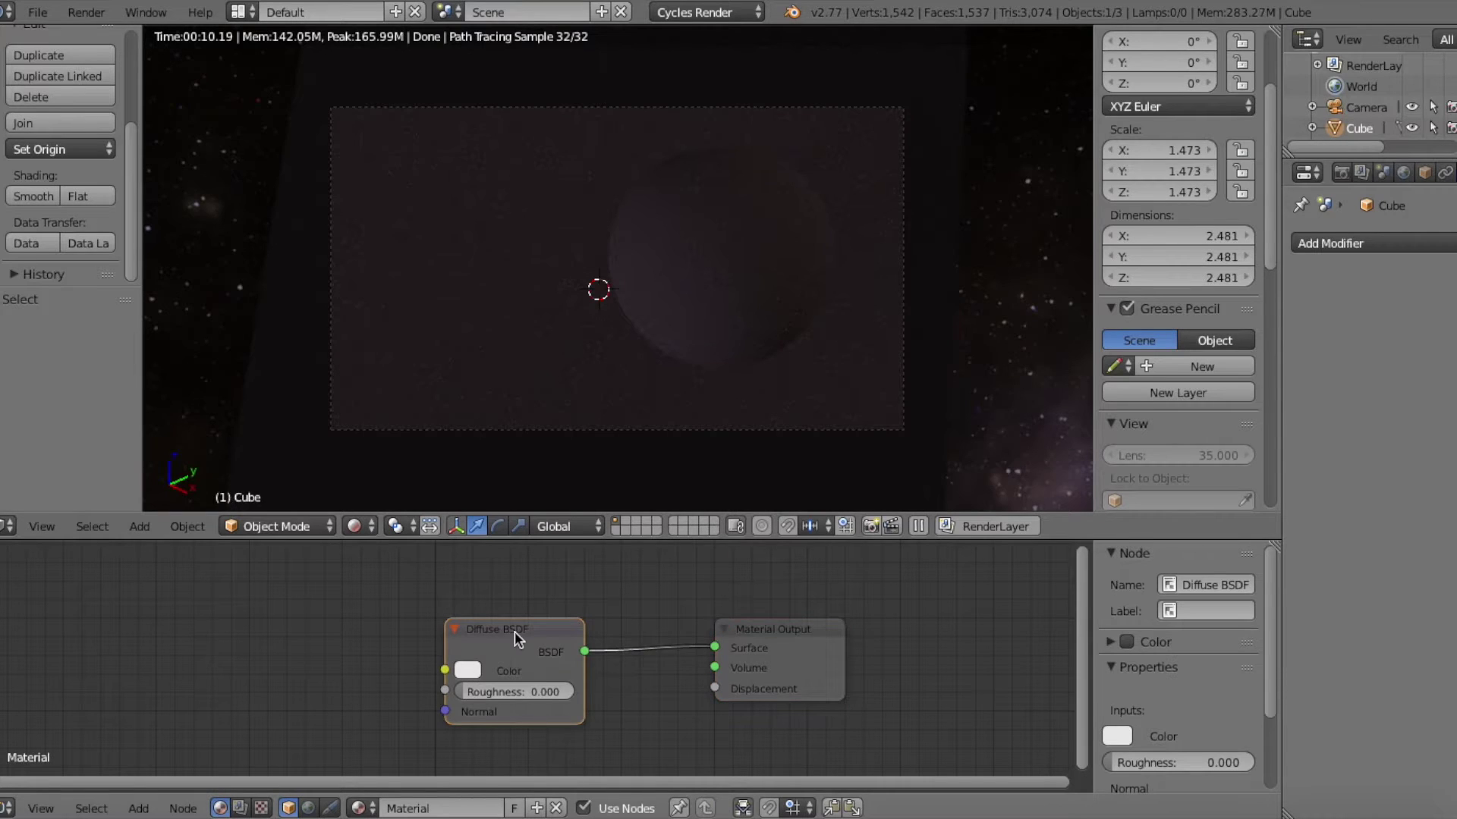
pyautogui.press('x')
# Step: Add a Glass BSDF node and connect its BSDF output to the Material Output's Surface input
pyautogui.hotkey('shift', 'a')
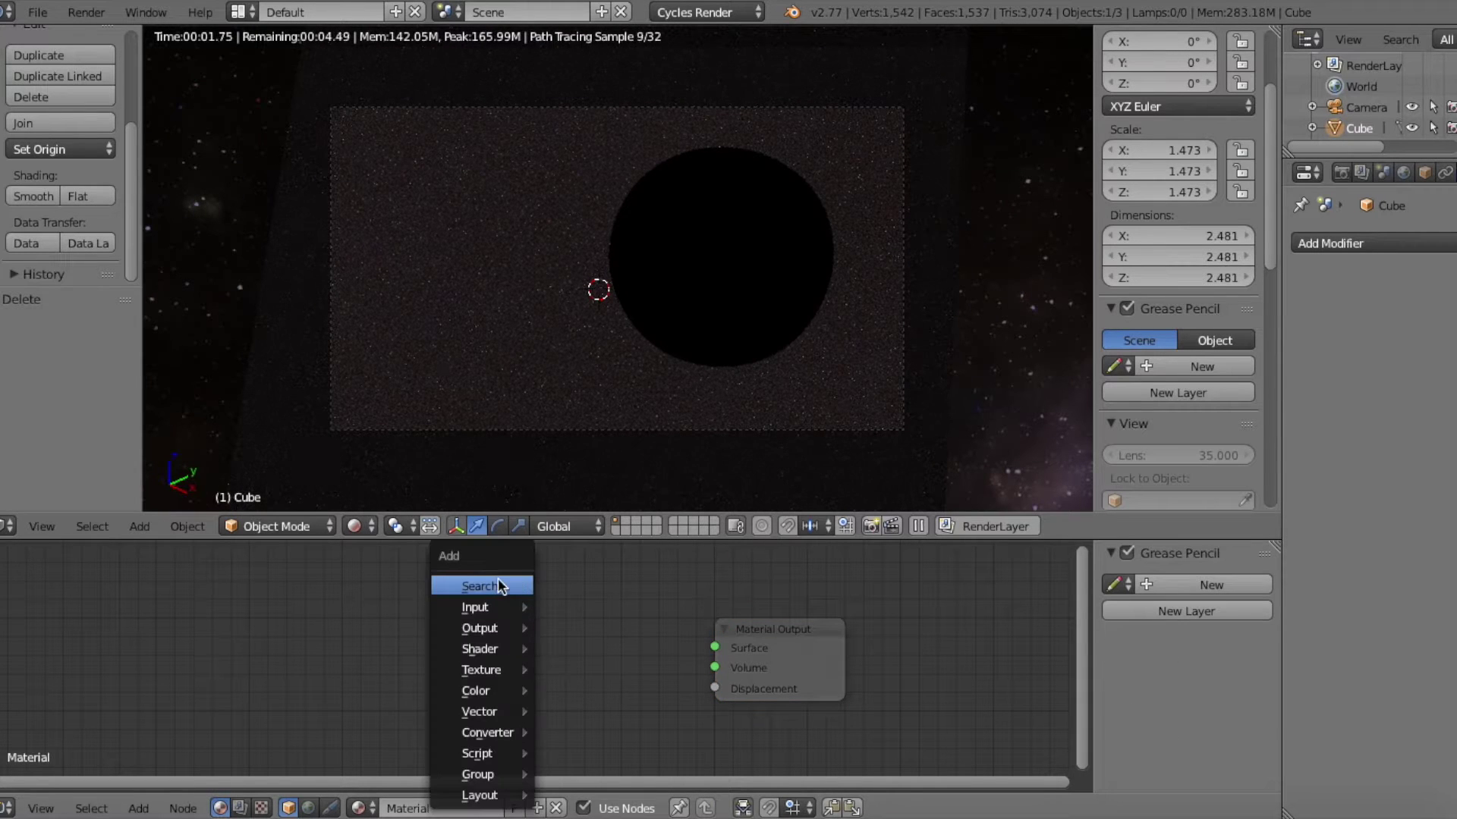
pyautogui.click(493, 582)
pyautogui.write('gl')
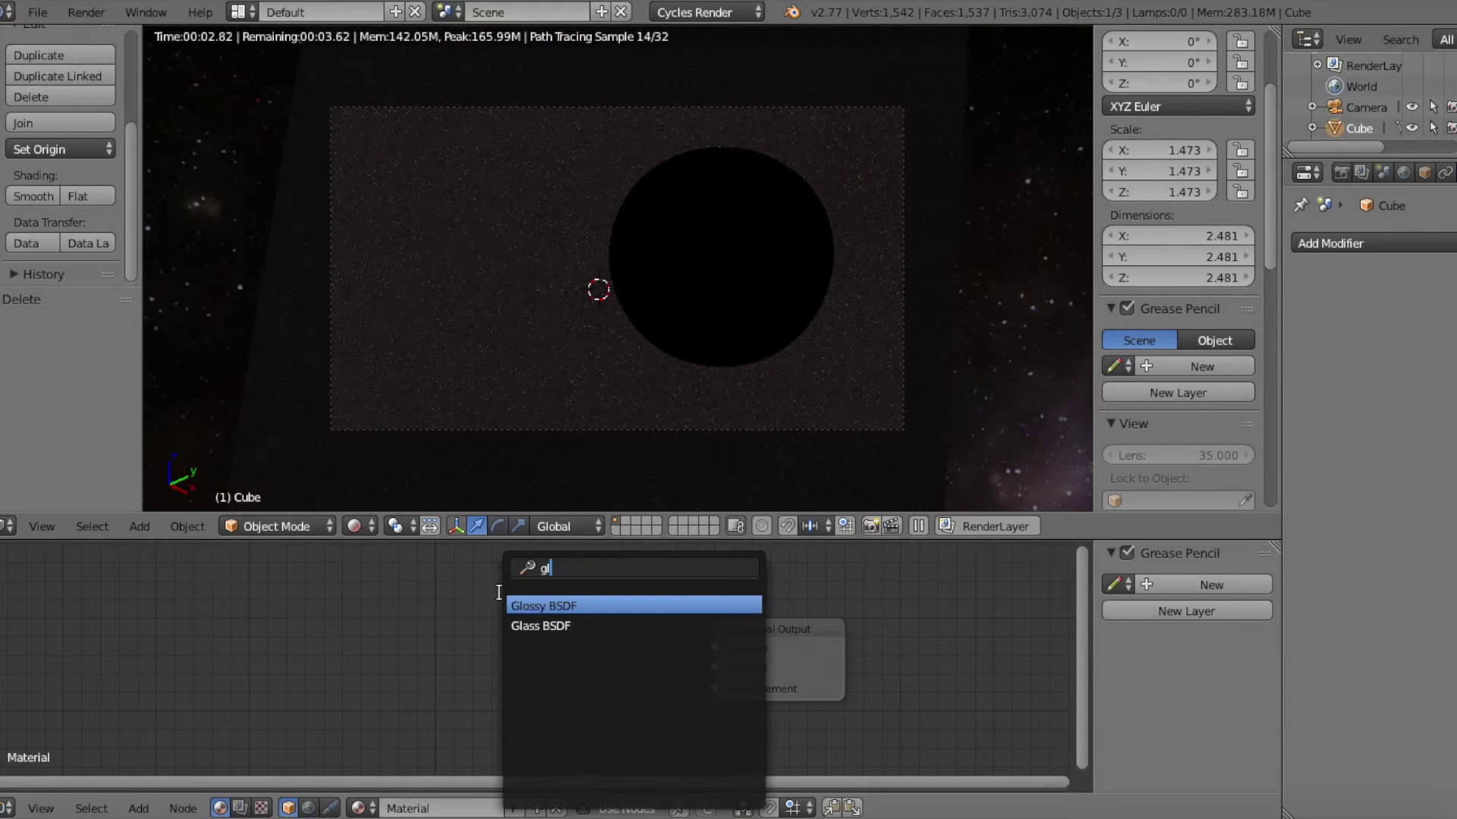
pyautogui.click(546, 626)
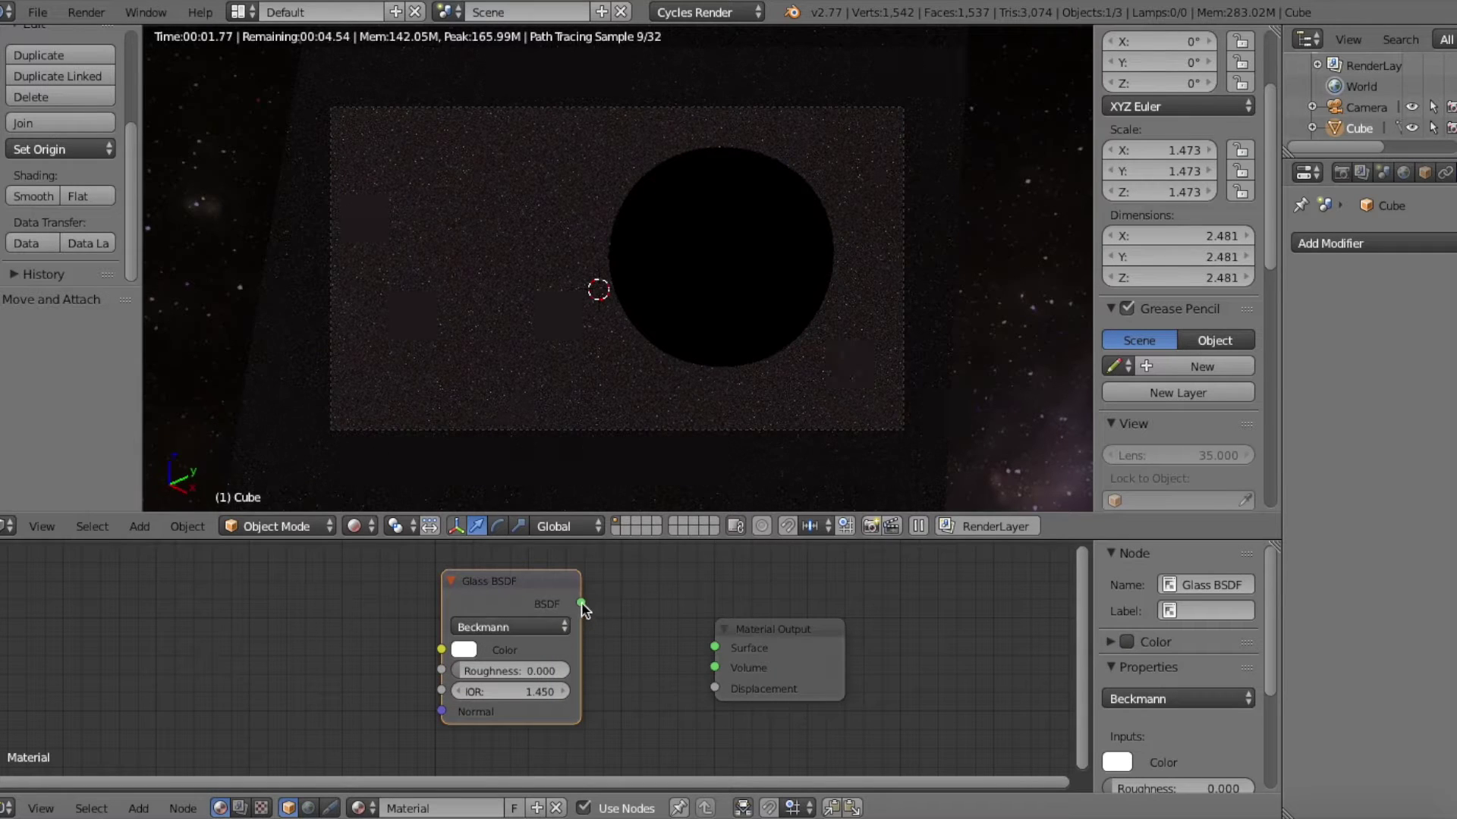
pyautogui.moveTo(581, 603); pyautogui.dragTo(715, 648)
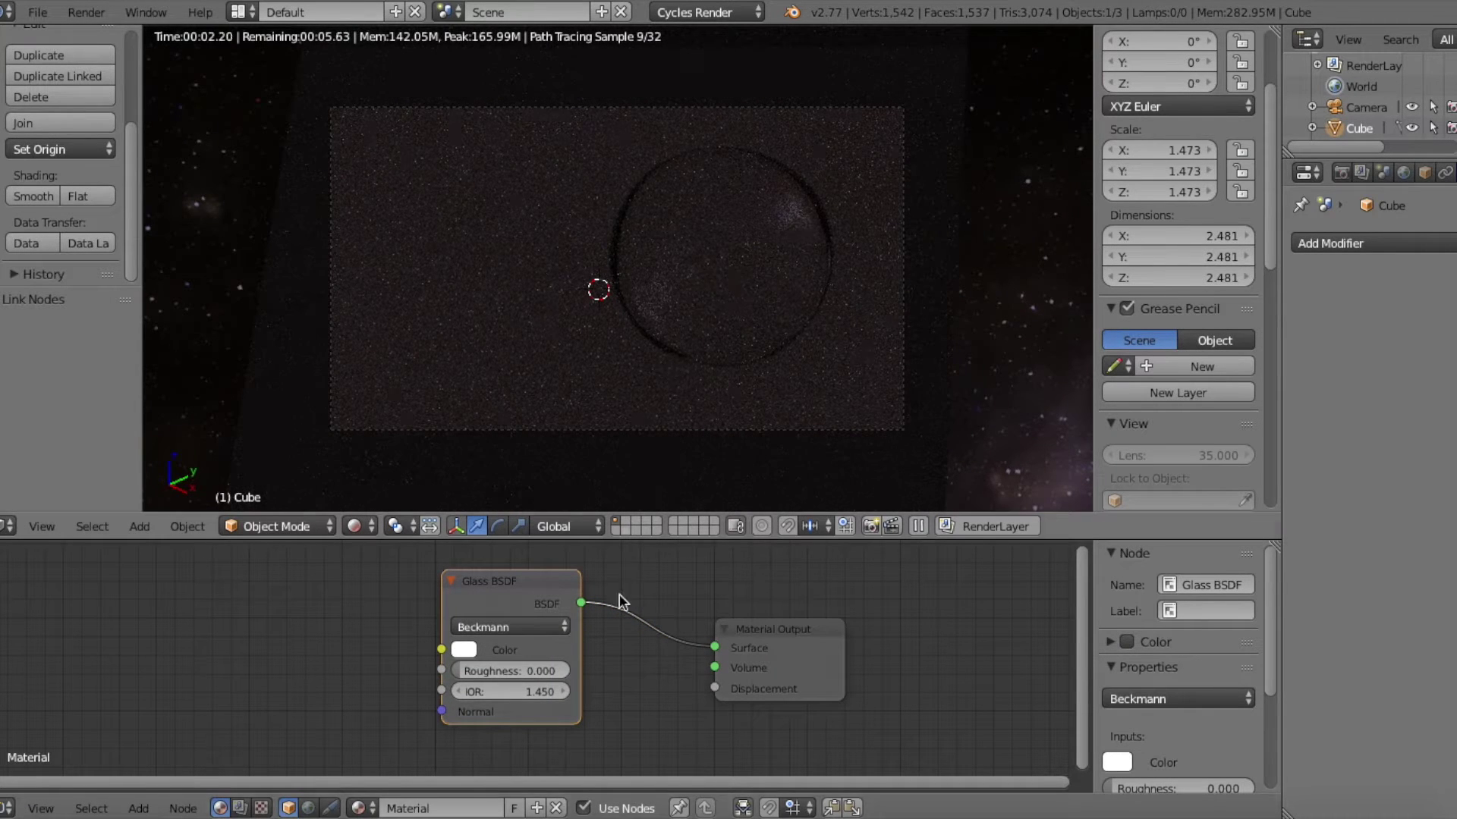
# Step: Try the Glass BSDF with roughness 1.000, return the roughness to 0.000, and raise the IOR to 1.550
pyautogui.scroll(3, 618, 599)
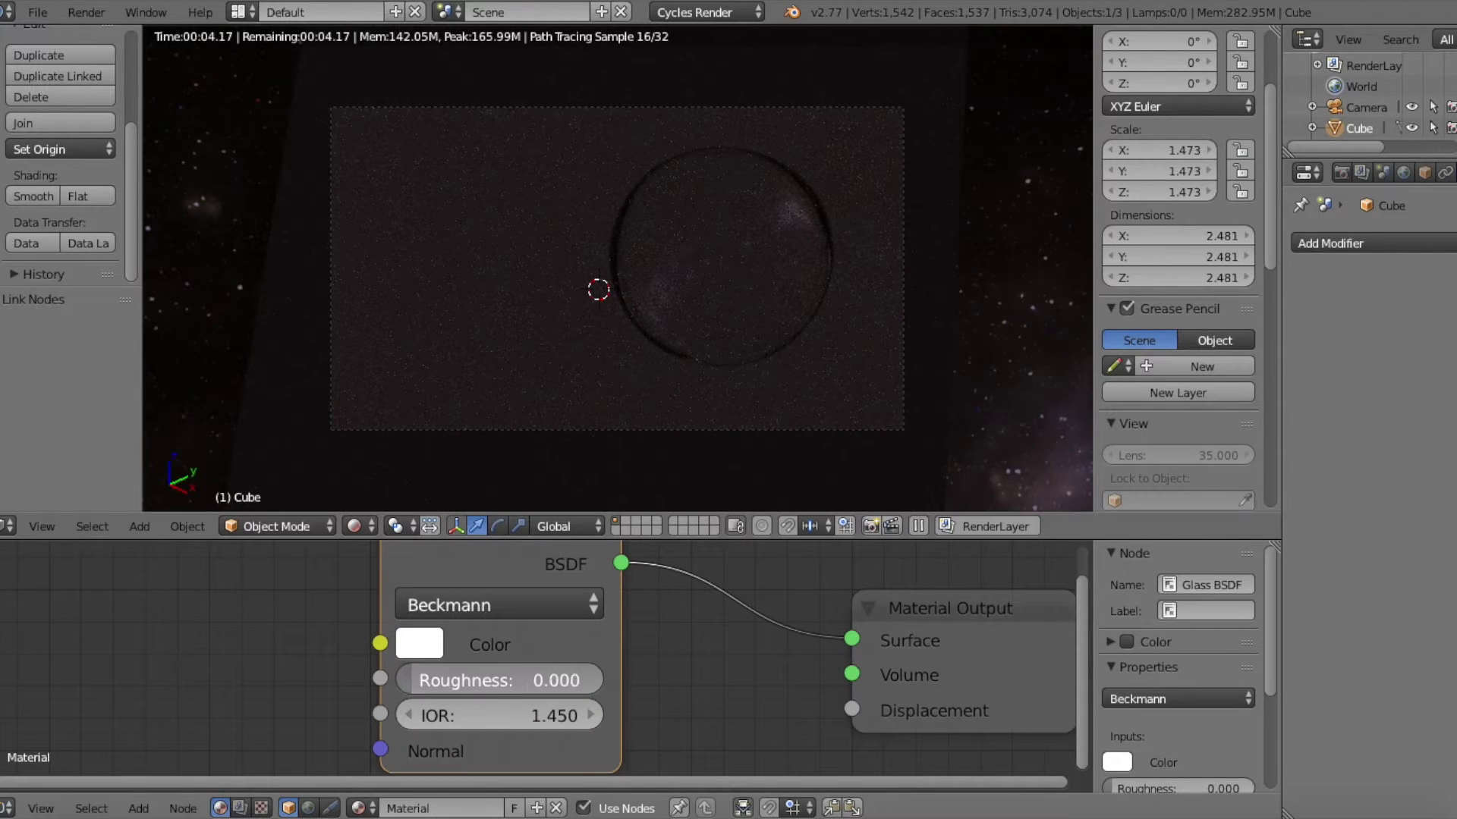
pyautogui.moveTo(486, 680); pyautogui.dragTo(603, 681)
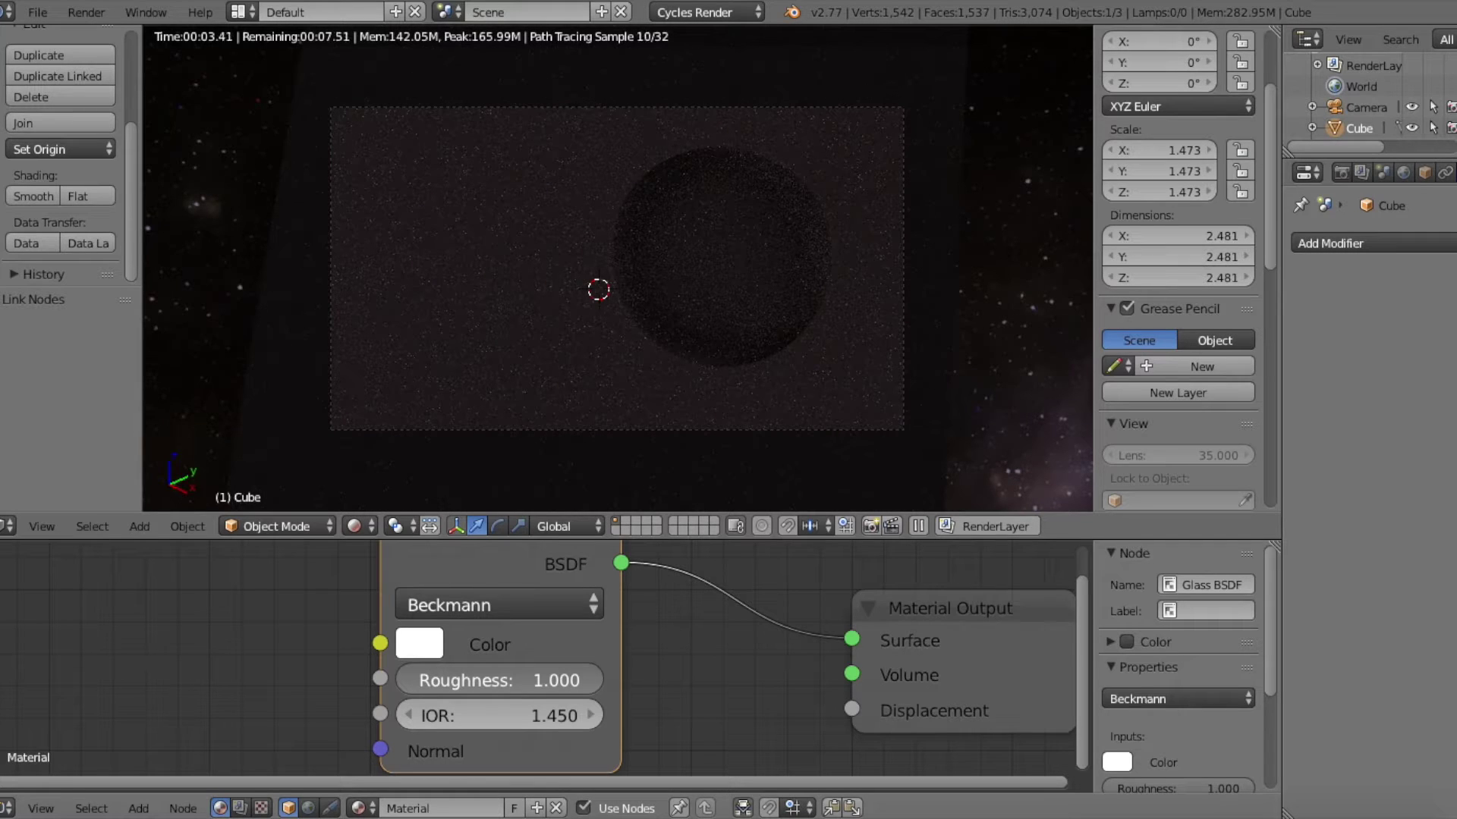
pyautogui.moveTo(603, 676); pyautogui.dragTo(424, 676)
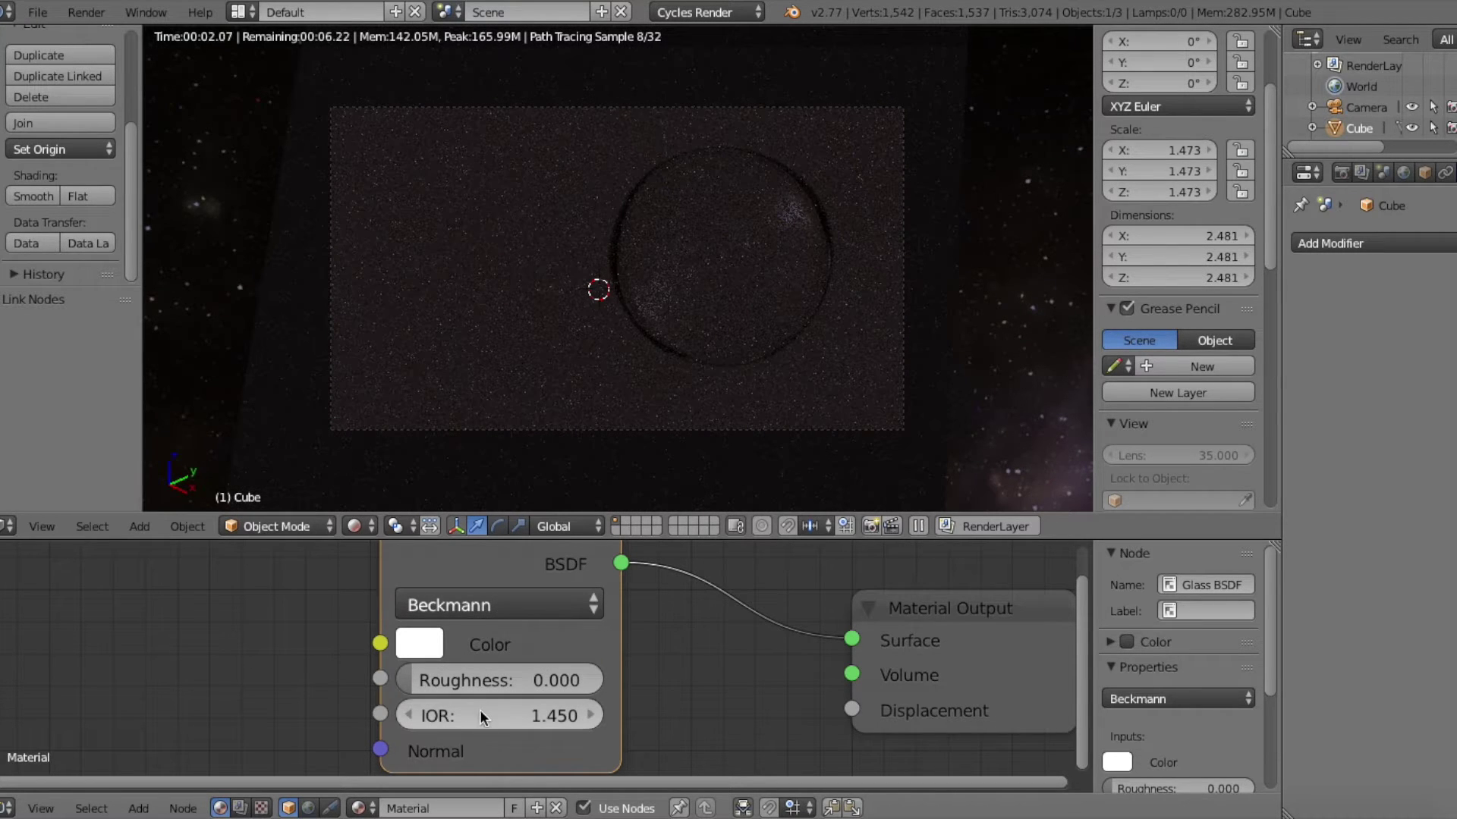
pyautogui.click(592, 716)
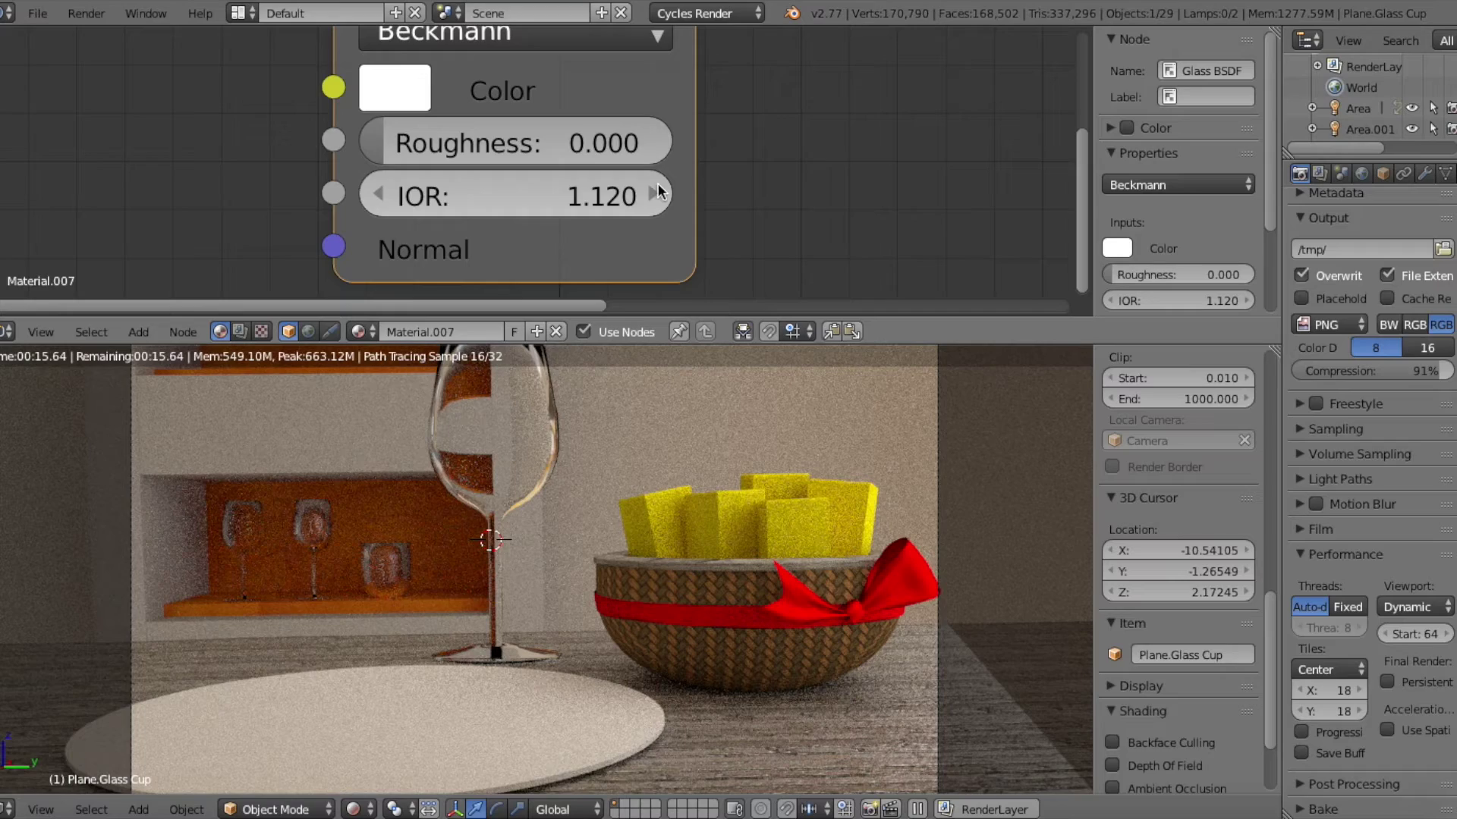
# Step: In the table scene, test the wine glass material with its IOR raised to 1.620 and 2.920
pyautogui.click(654, 193)
pyautogui.click(653, 194)
pyautogui.click(653, 194)
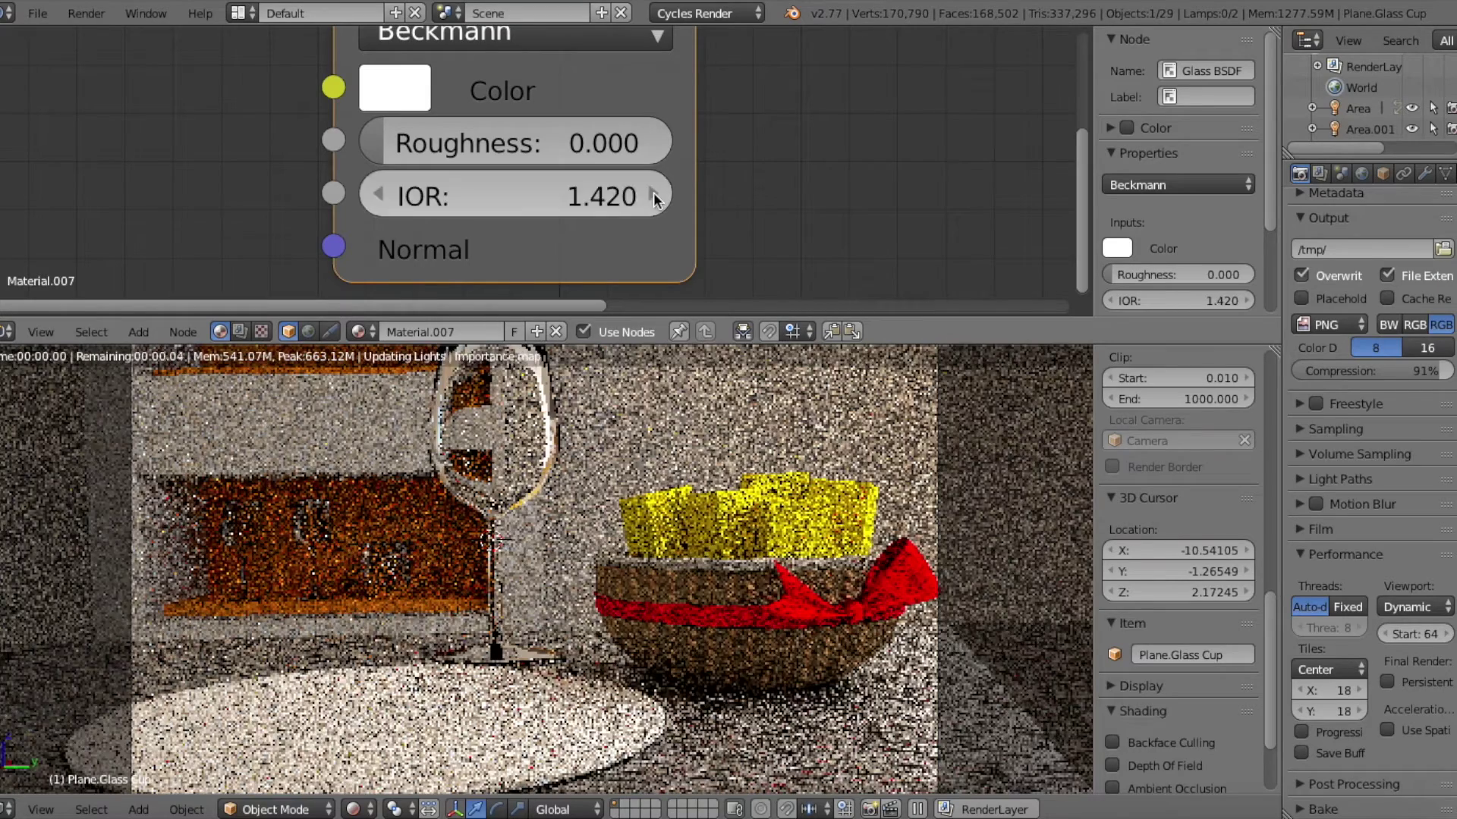
pyautogui.click(654, 196)
pyautogui.click(654, 196)
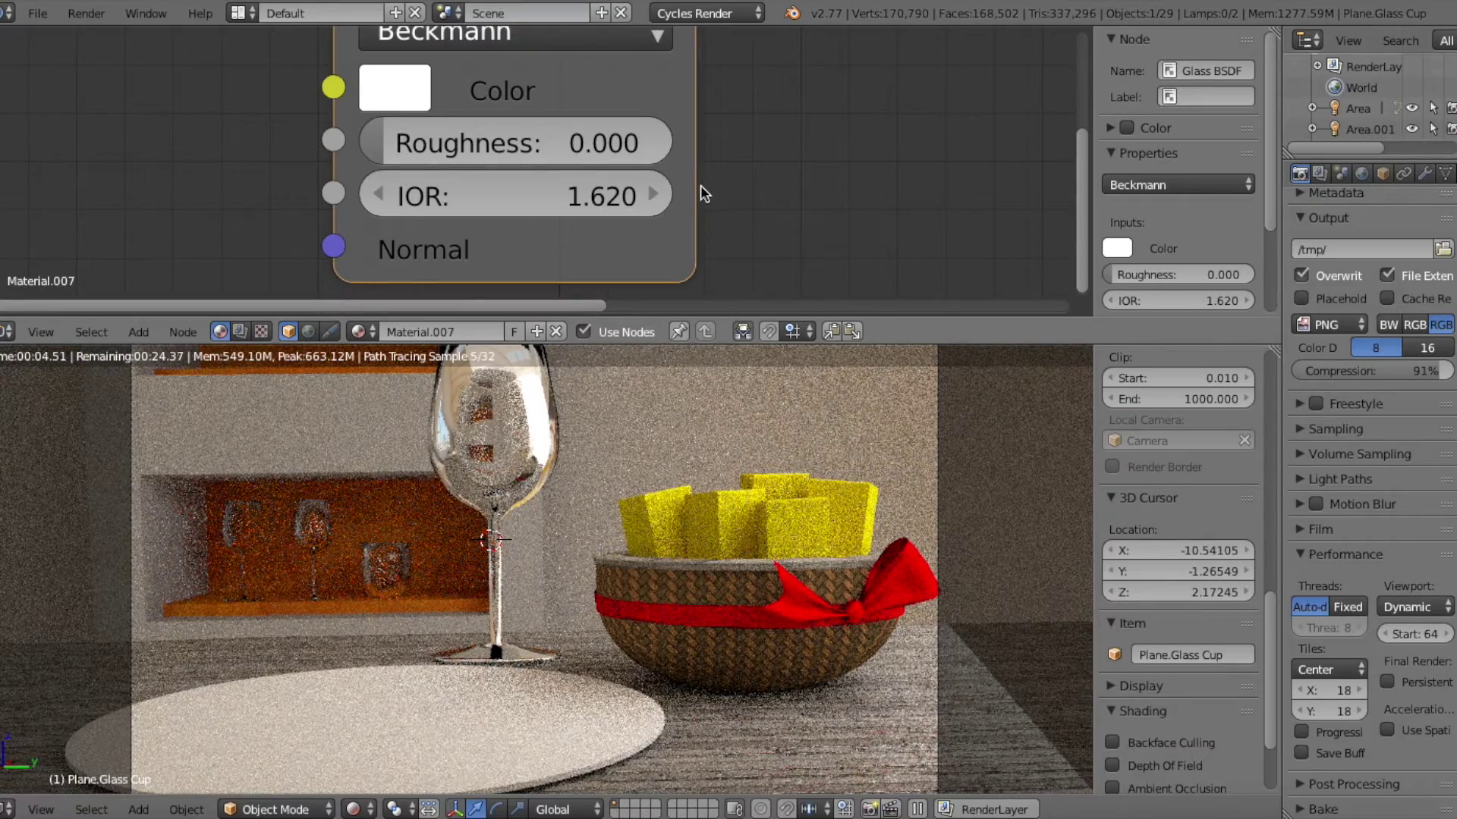
pyautogui.moveTo(654, 199); pyautogui.dragTo(664, 198)
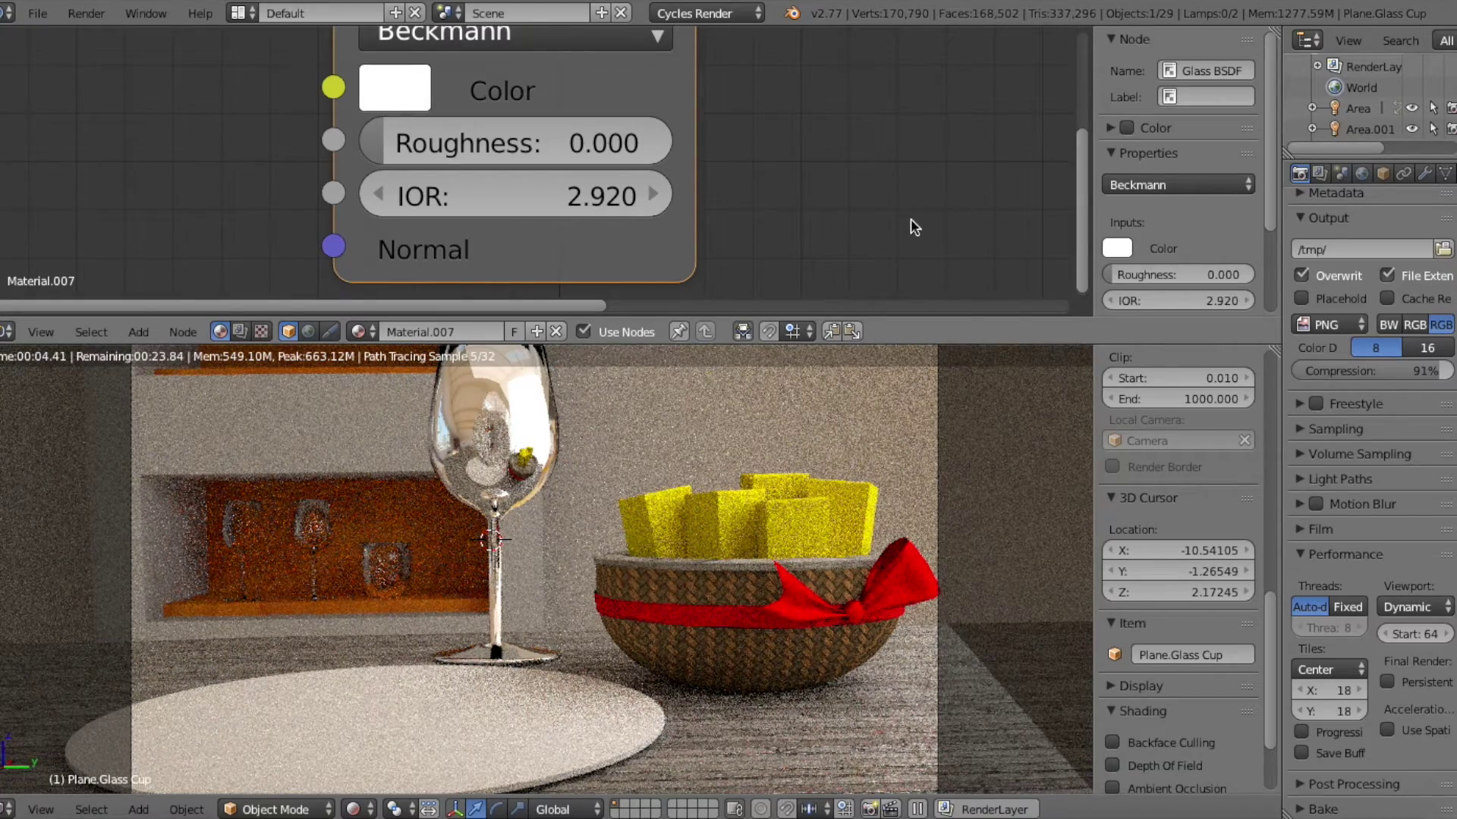
# Step: Lower the wine glass's IOR to 1.020 and on to 0.920, try 0.000, and undo that last change
pyautogui.moveTo(607, 196); pyautogui.dragTo(376, 192)
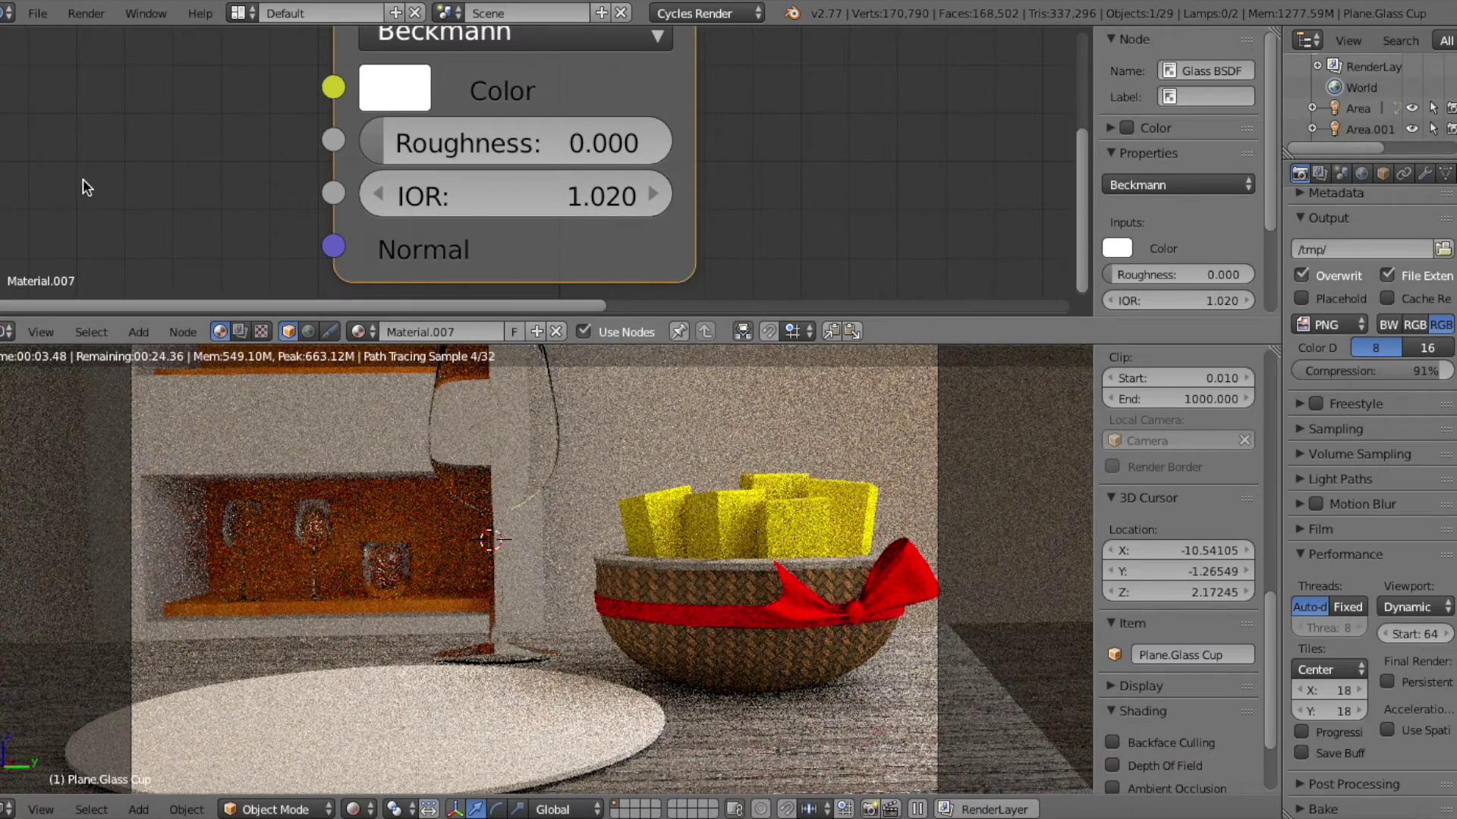
pyautogui.click(376, 194)
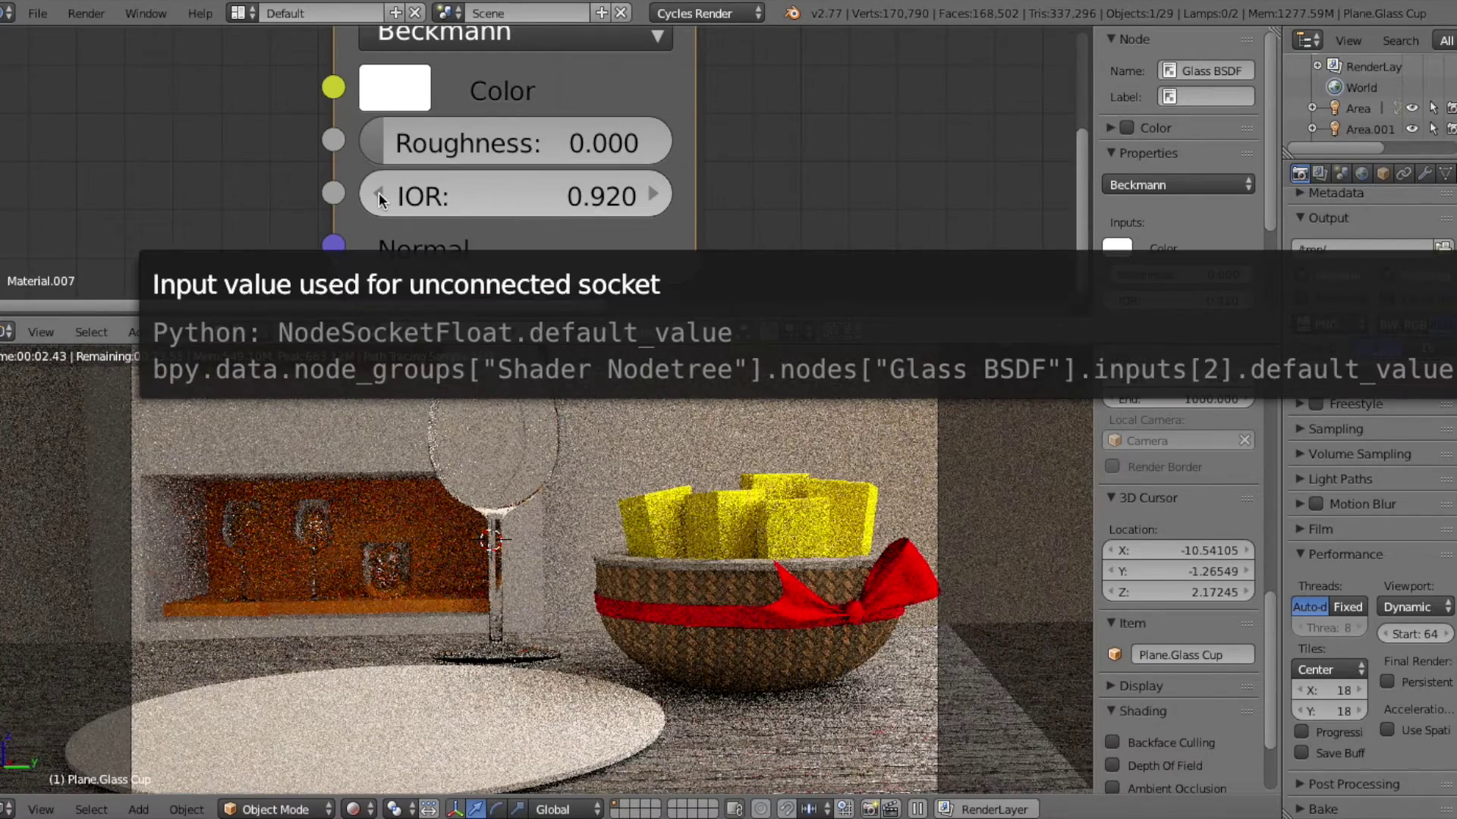
pyautogui.moveTo(532, 207); pyautogui.dragTo(455, 207)
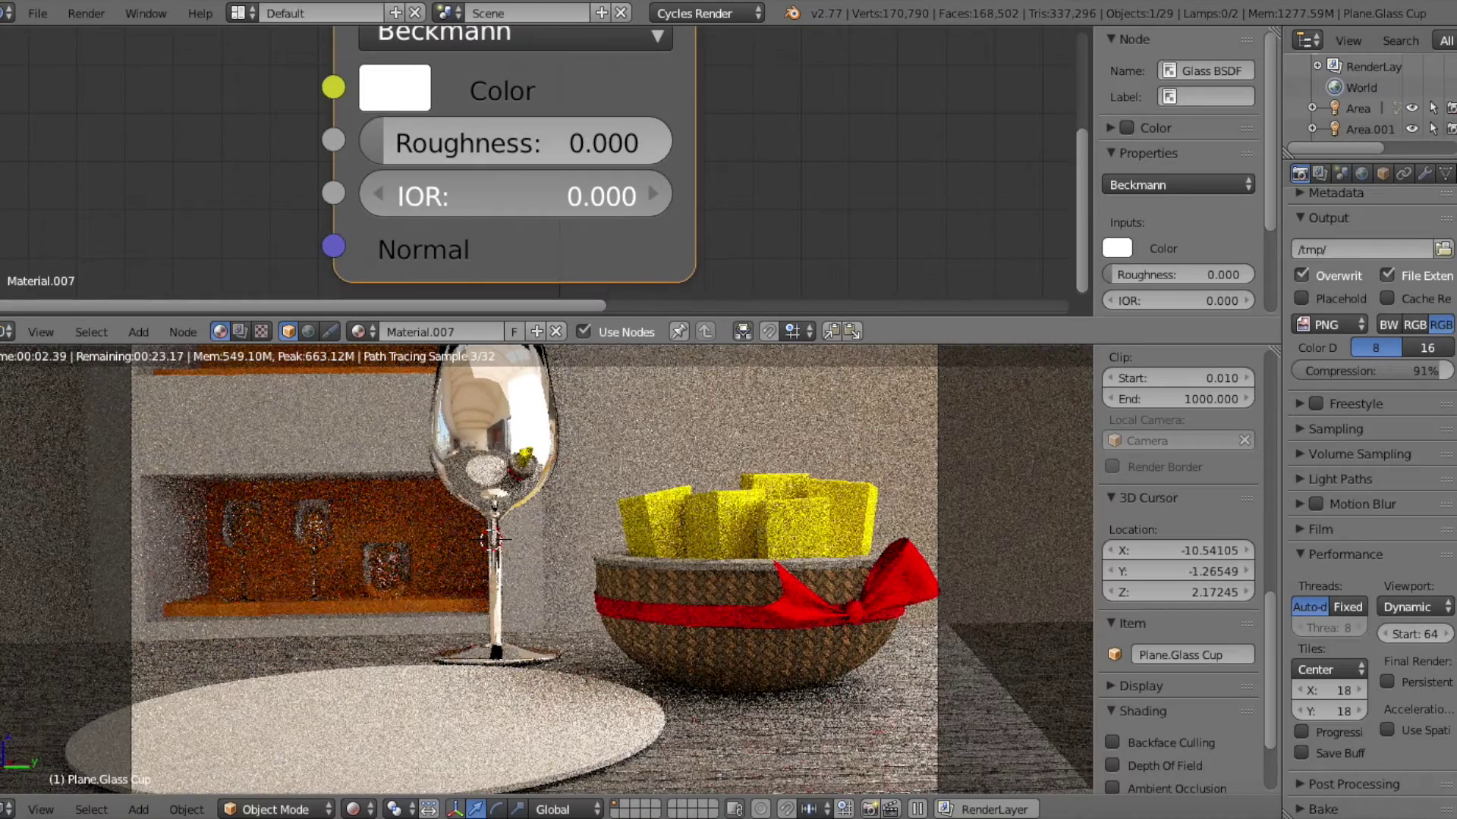
pyautogui.hotkey('ctrl', 'z')
# Step: Raise the IOR of the wine glass's Glass BSDF in 0.1 increments past 1.020
pyautogui.click(656, 190)
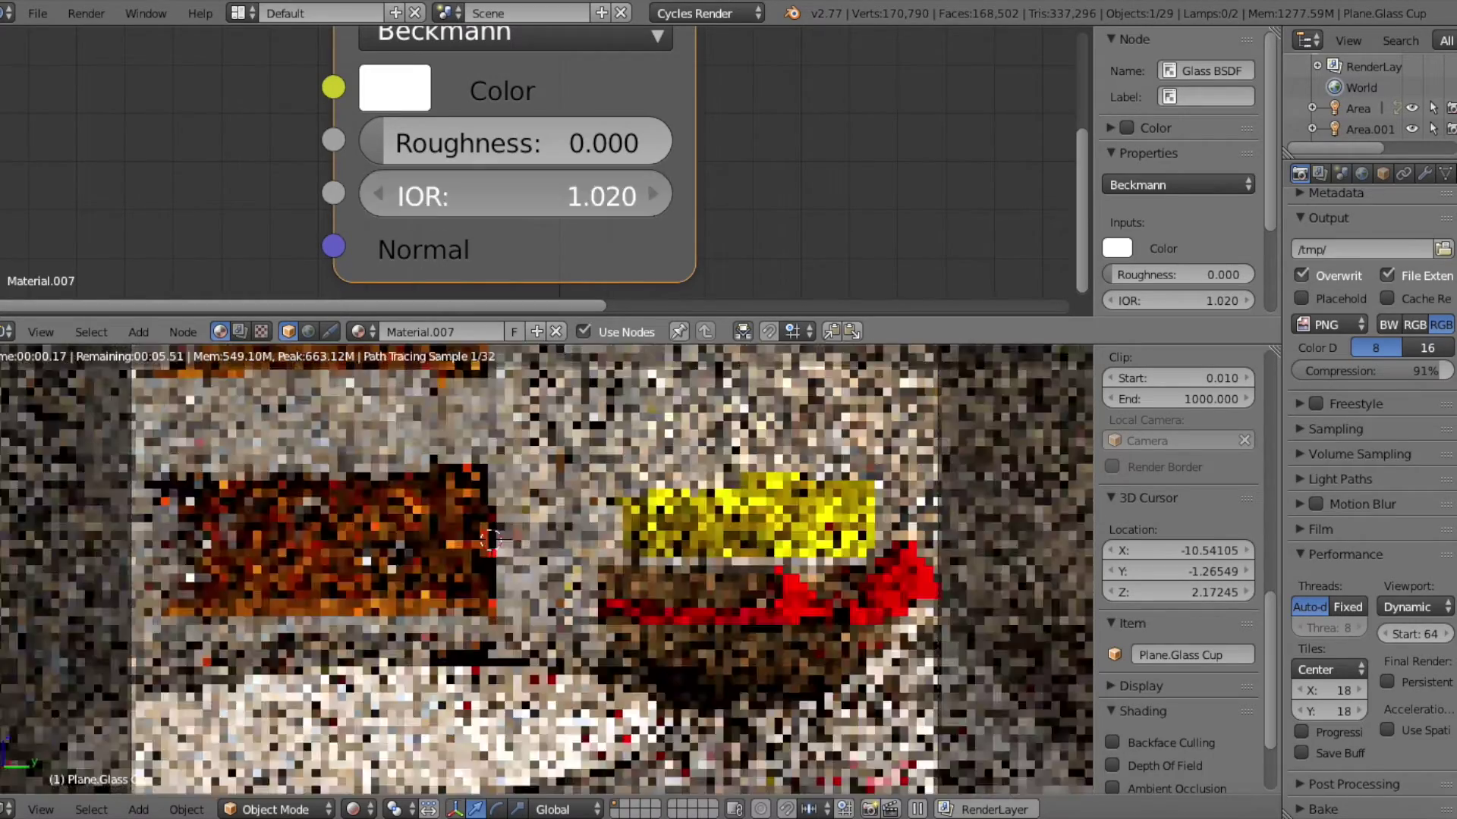
pyautogui.click(655, 189)
pyautogui.click(655, 189)
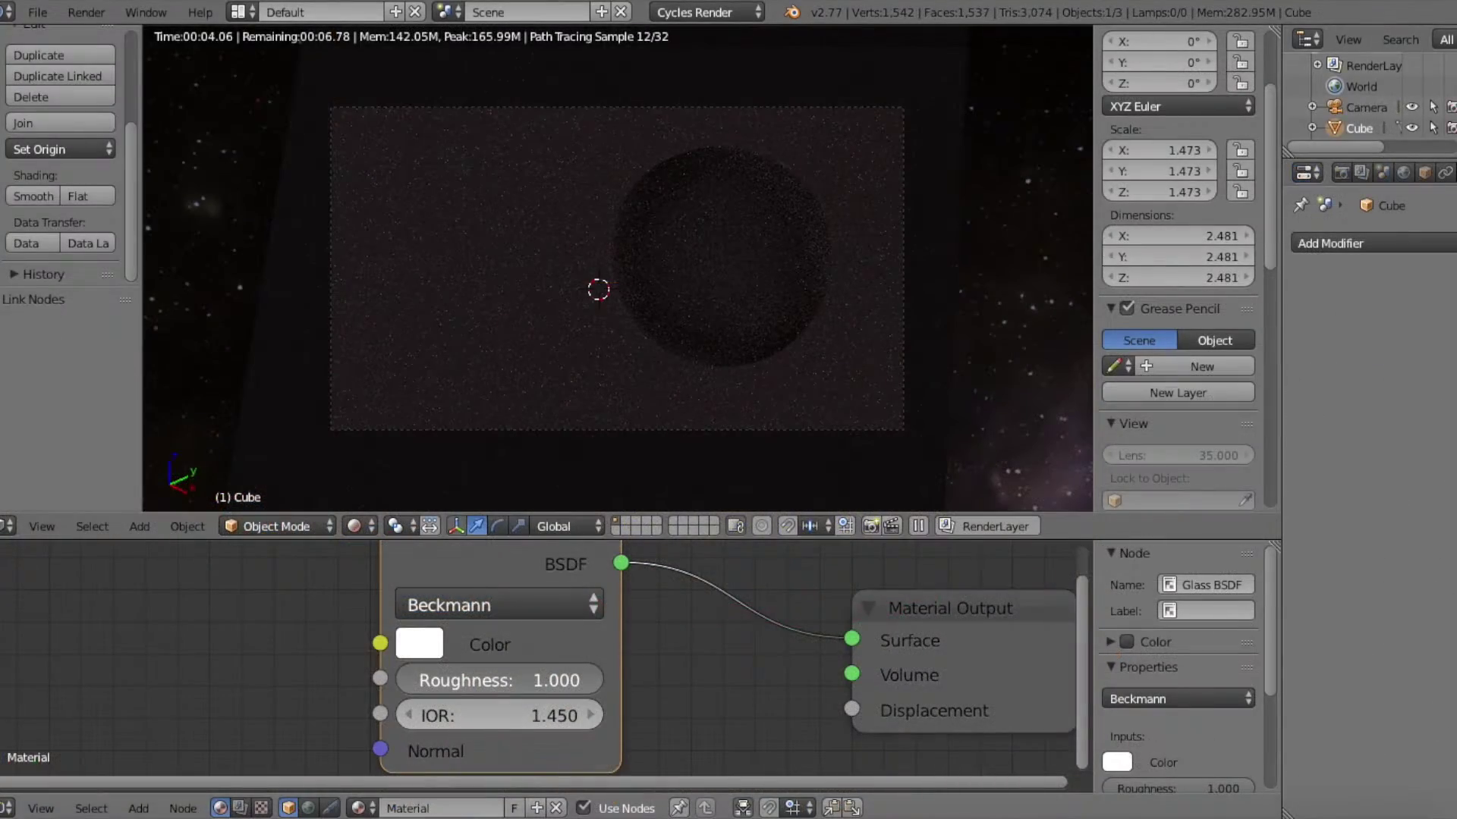
# Step: In the sphere scene, restore the Glass BSDF's roughness to 0.000 and set its IOR to 1.550
pyautogui.rightClick(603, 677)
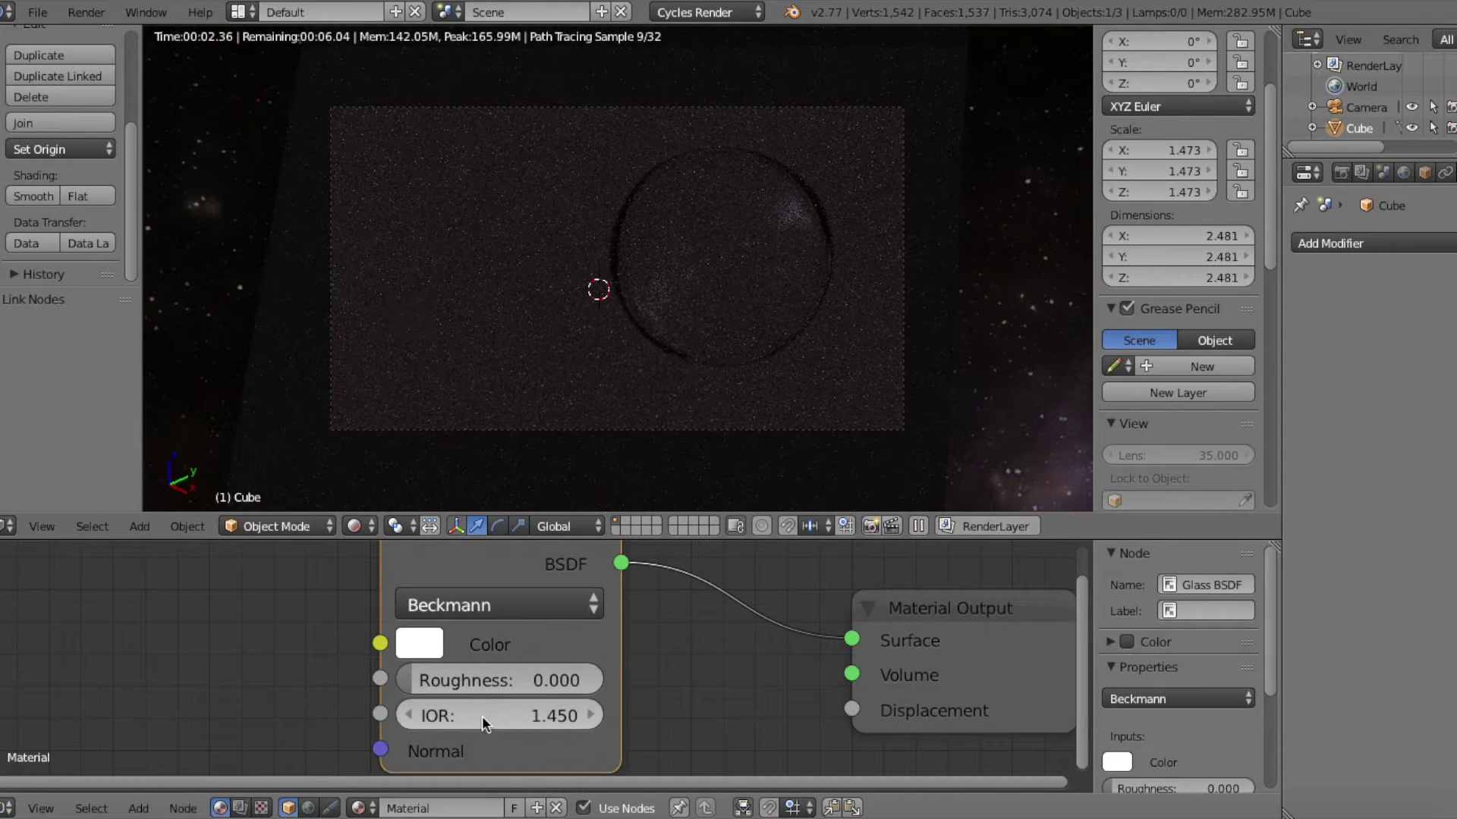
pyautogui.click(591, 716)
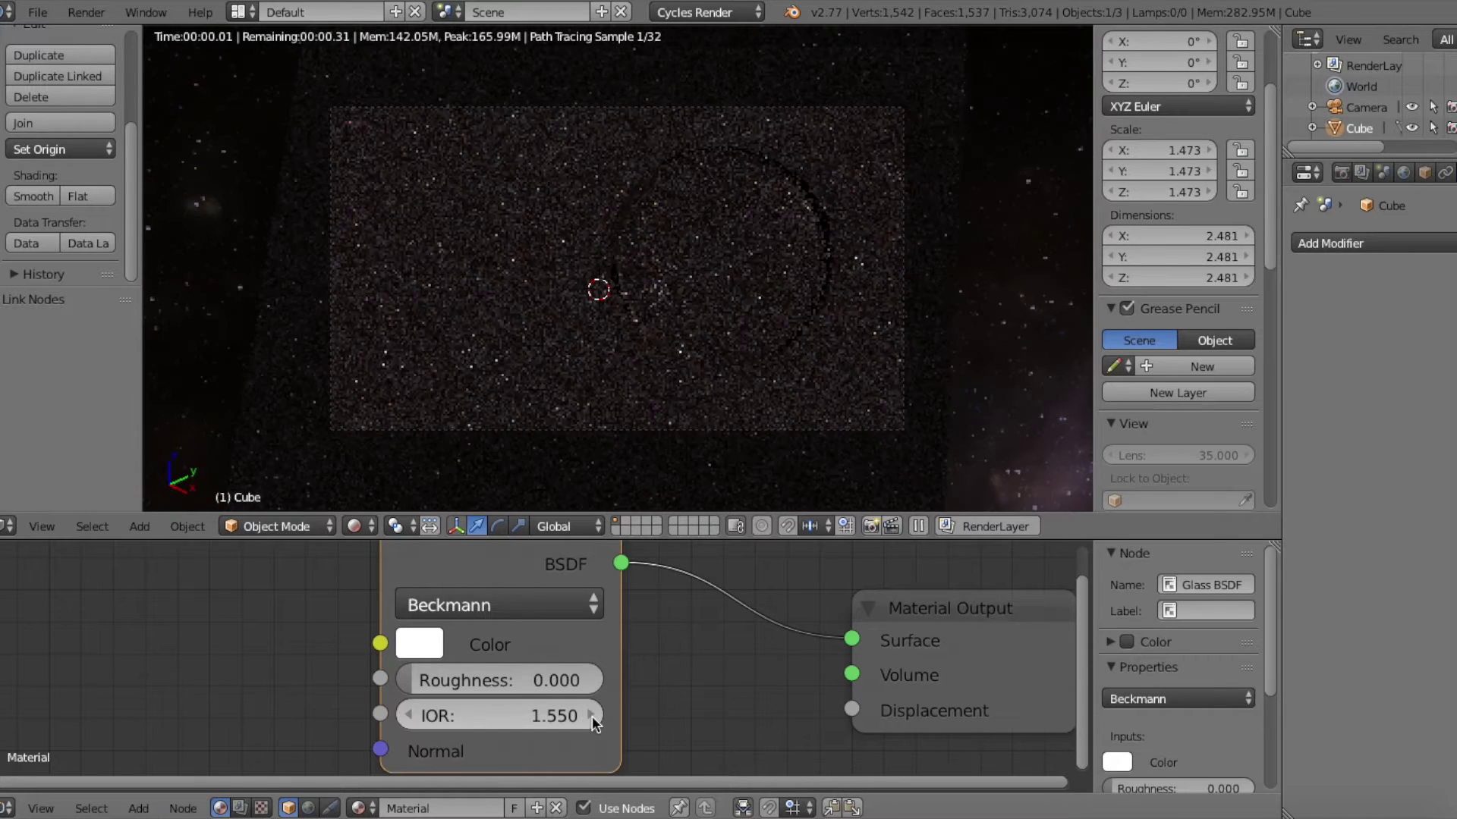
# Step: Set the IOR of the sphere's Glass BSDF to 1.230
pyautogui.click(498, 716)
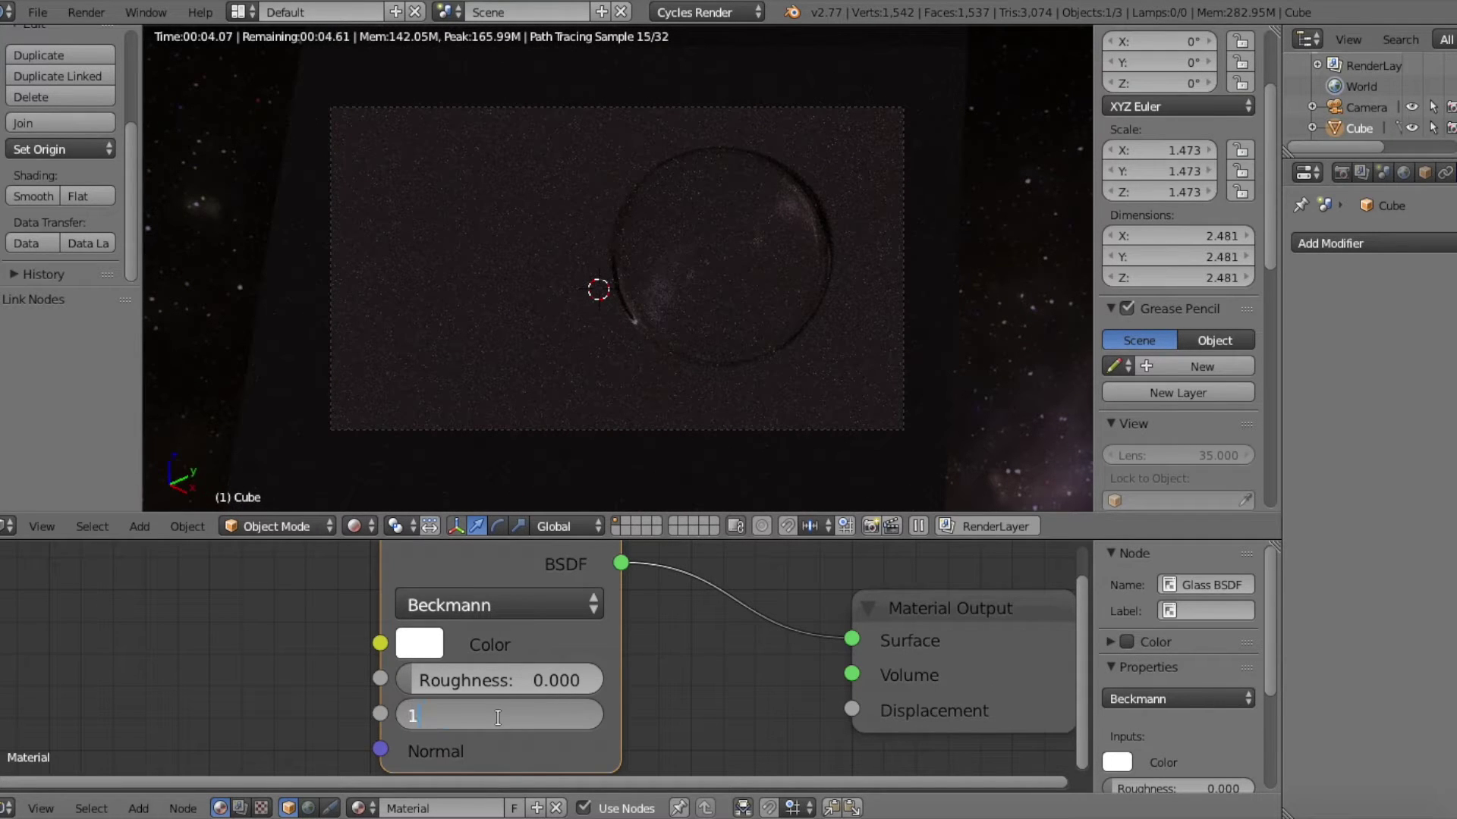
pyautogui.write('1.23')
pyautogui.press('Return')
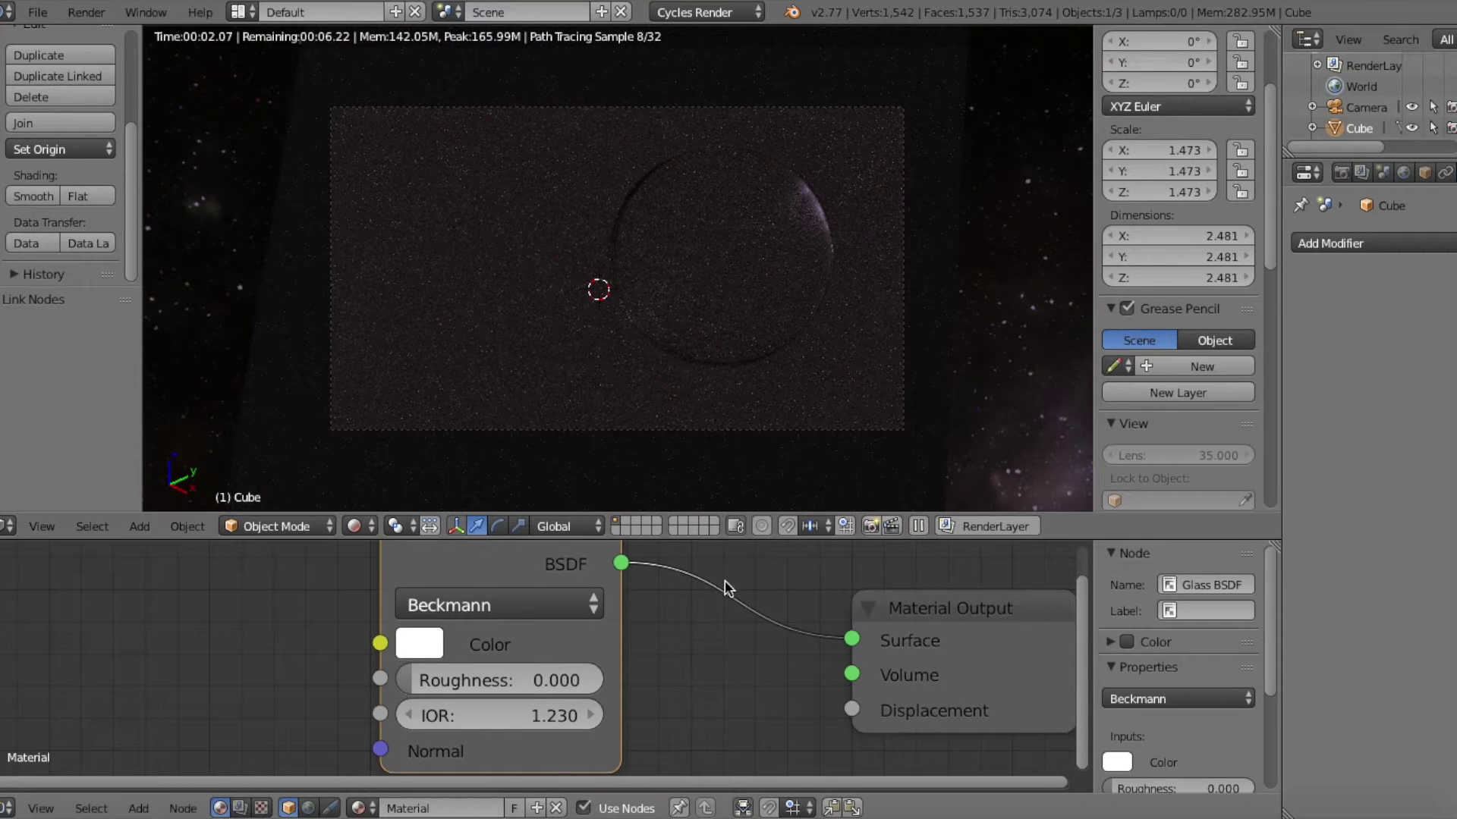
pyautogui.scroll(-1, 727, 600)
# Step: Select the backdrop plane and disable its Transmission ray visibility in the object's Cycles settings
pyautogui.rightClick(446, 416)
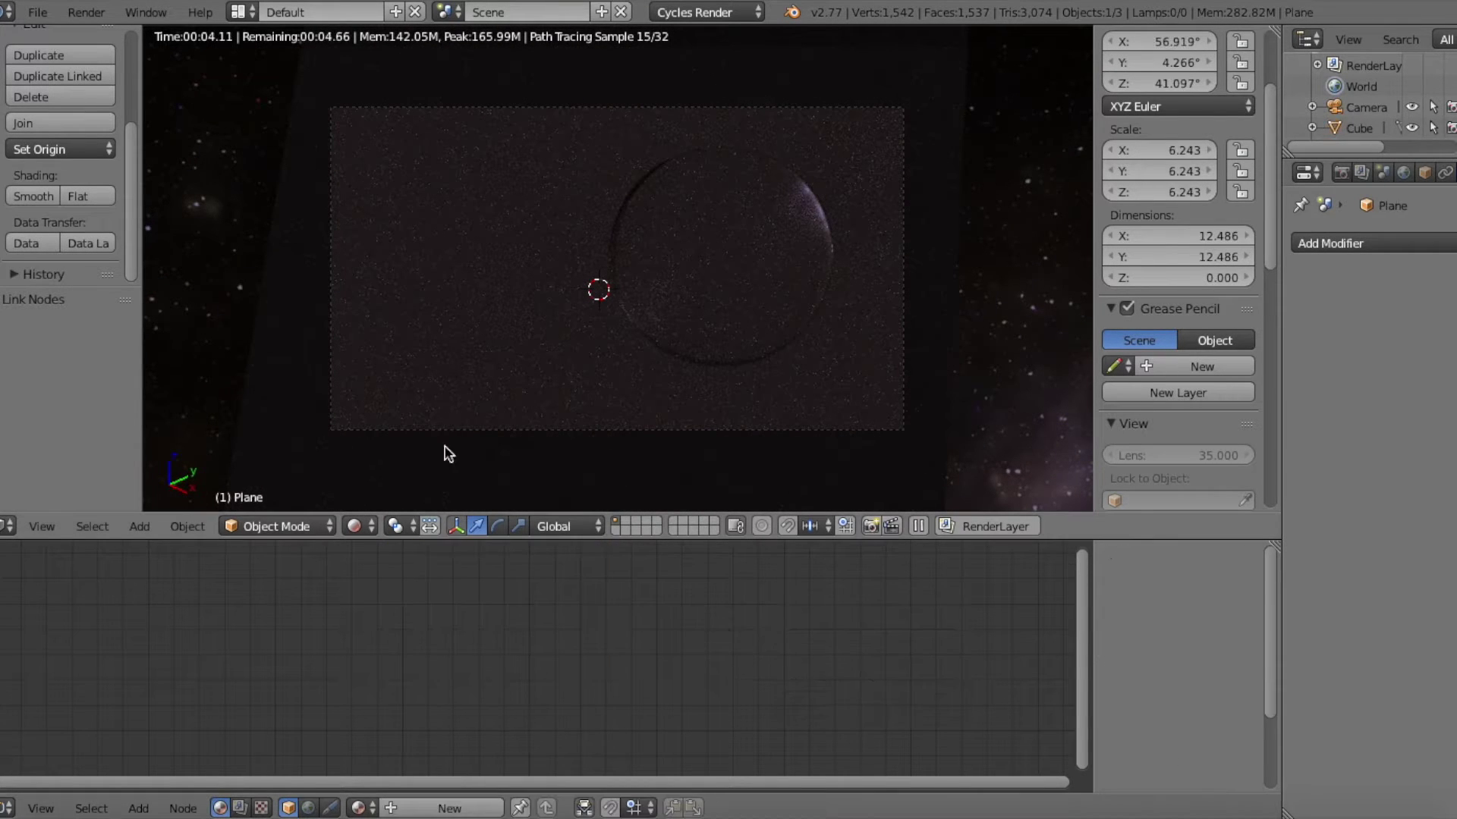
pyautogui.click(1425, 179)
pyautogui.scroll(-5, 1342, 564)
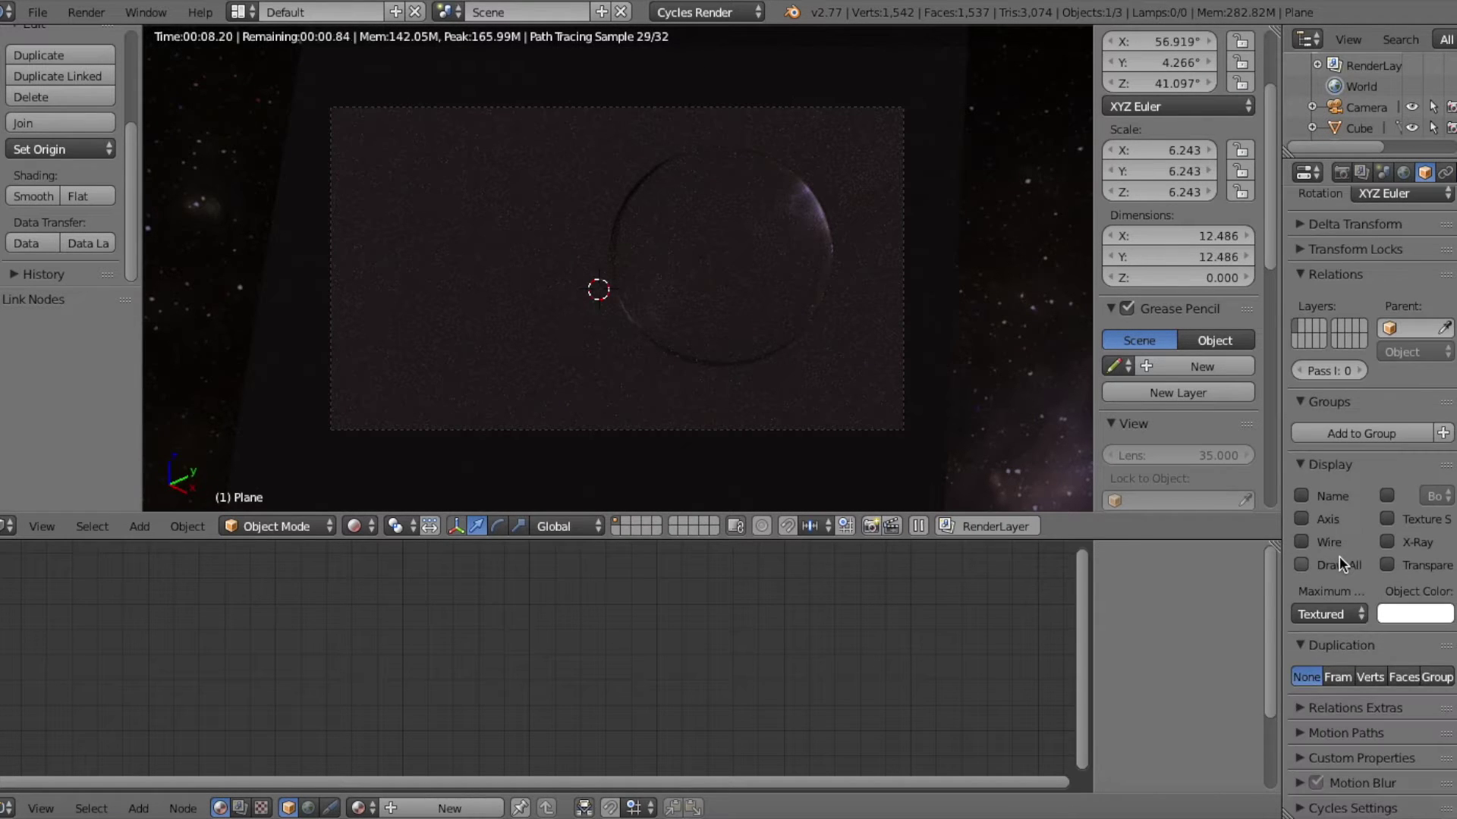
pyautogui.click(1343, 808)
pyautogui.scroll(-5, 1317, 751)
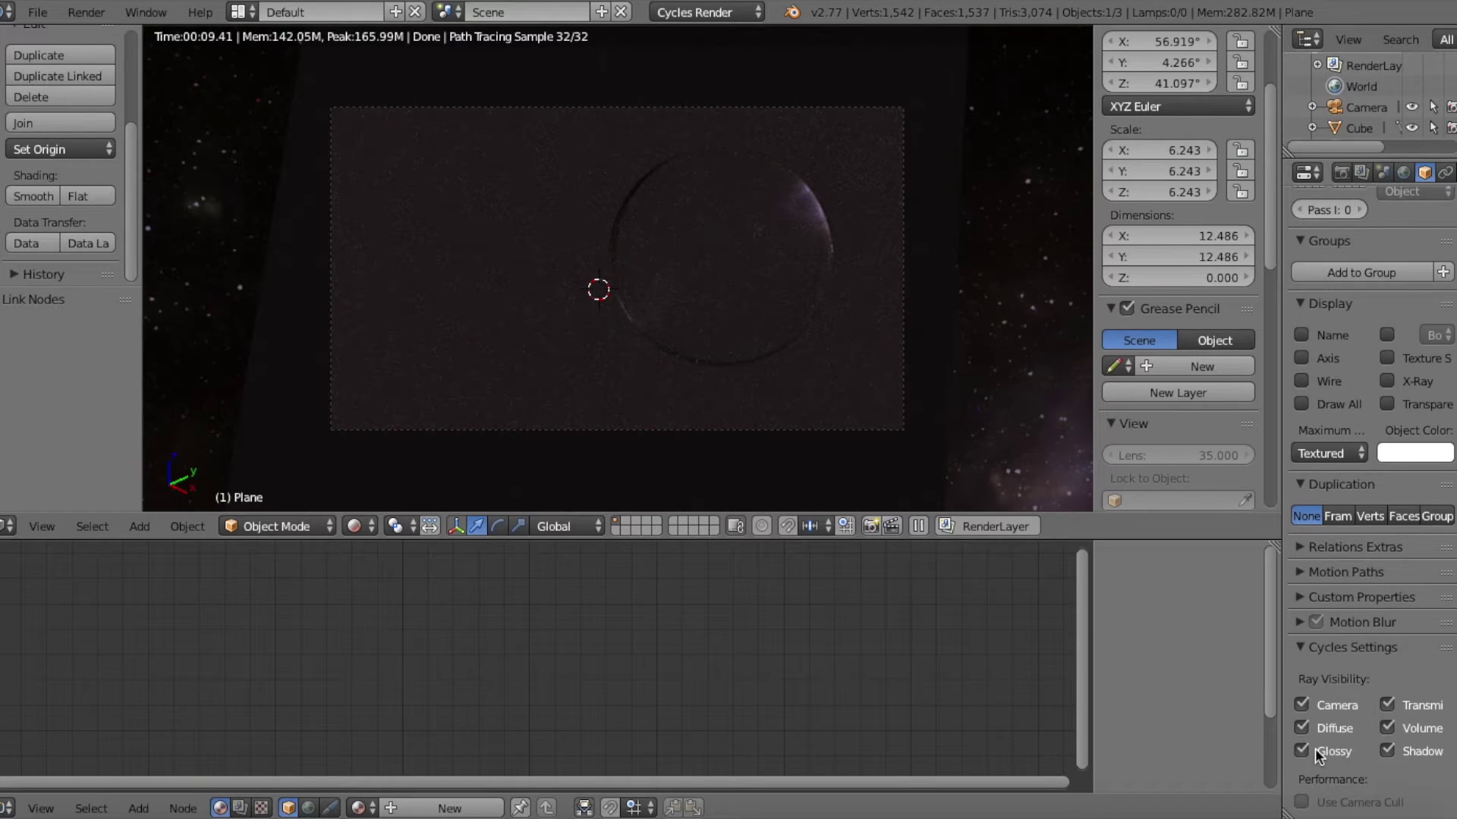
pyautogui.click(1387, 705)
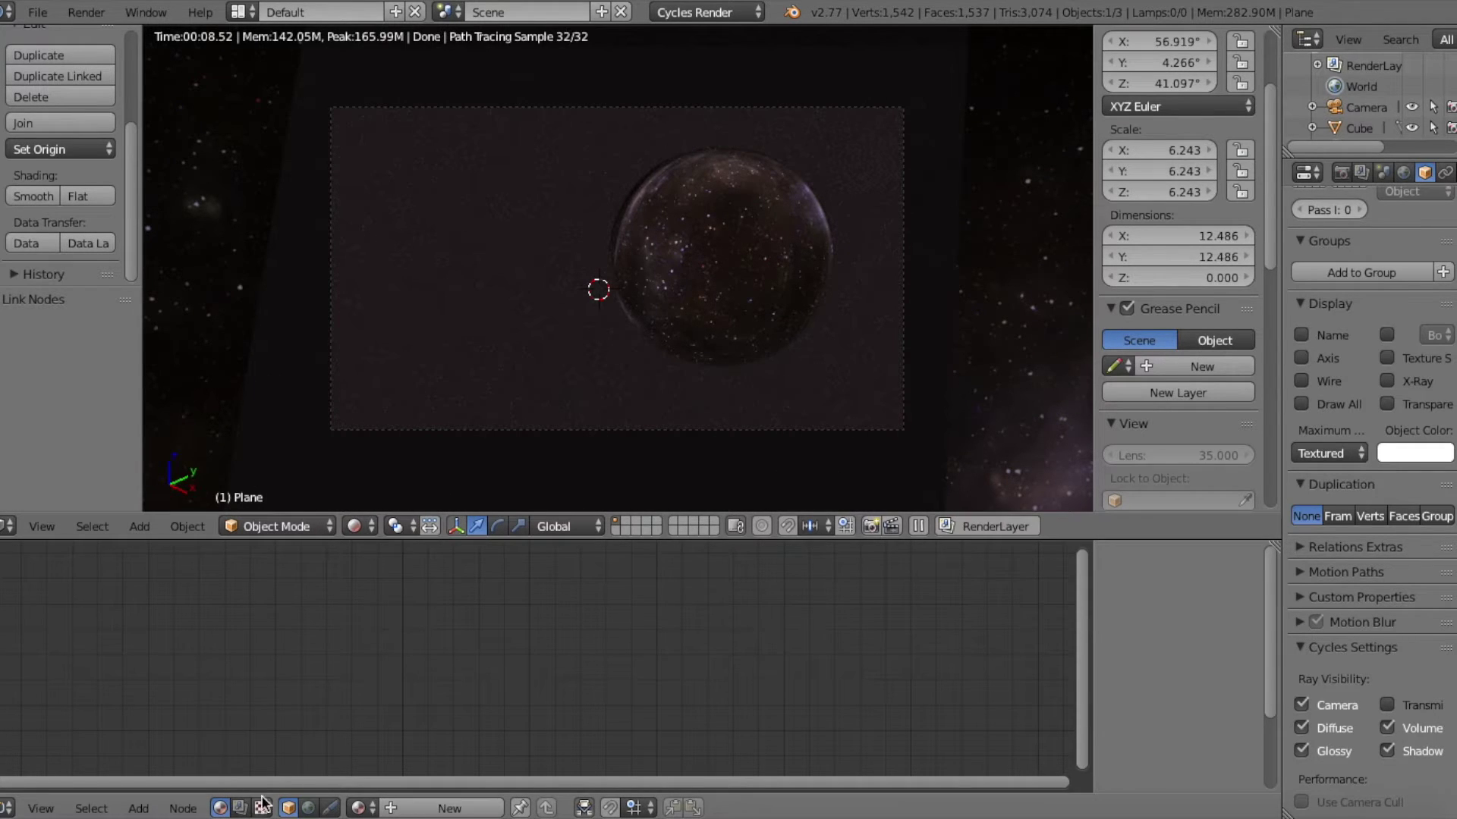
# Step: In the world node tree, make room after the Environment Texture and insert an RGB Curves node between it and the Background node
pyautogui.click(308, 808)
pyautogui.scroll(1, 318, 634)
pyautogui.scroll(-3, 319, 635)
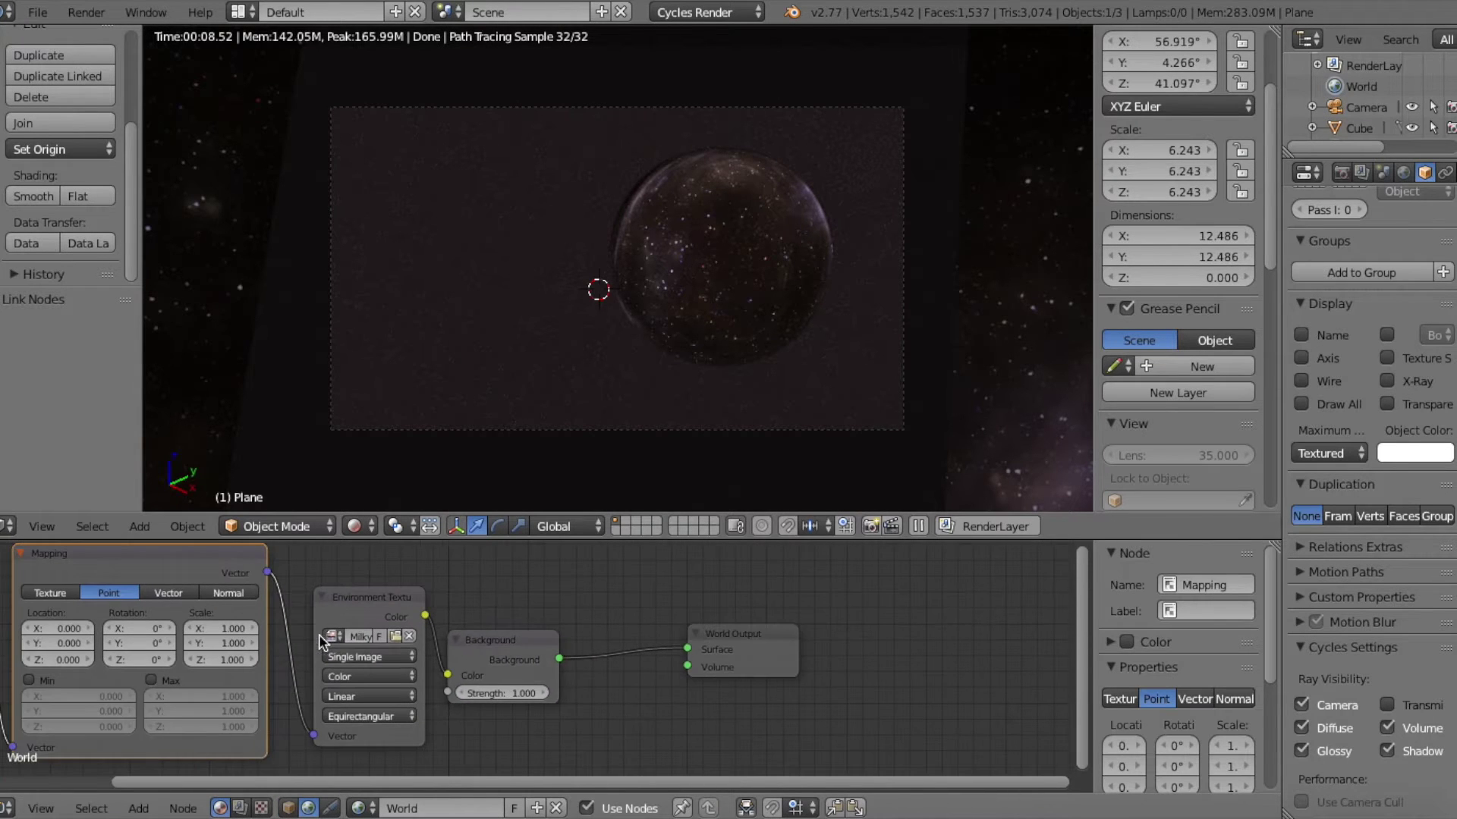
pyautogui.moveTo(494, 660); pyautogui.dragTo(626, 649)
pyautogui.moveTo(740, 638); pyautogui.dragTo(829, 625)
pyautogui.hotkey('shift', 'a')
pyautogui.click(621, 572)
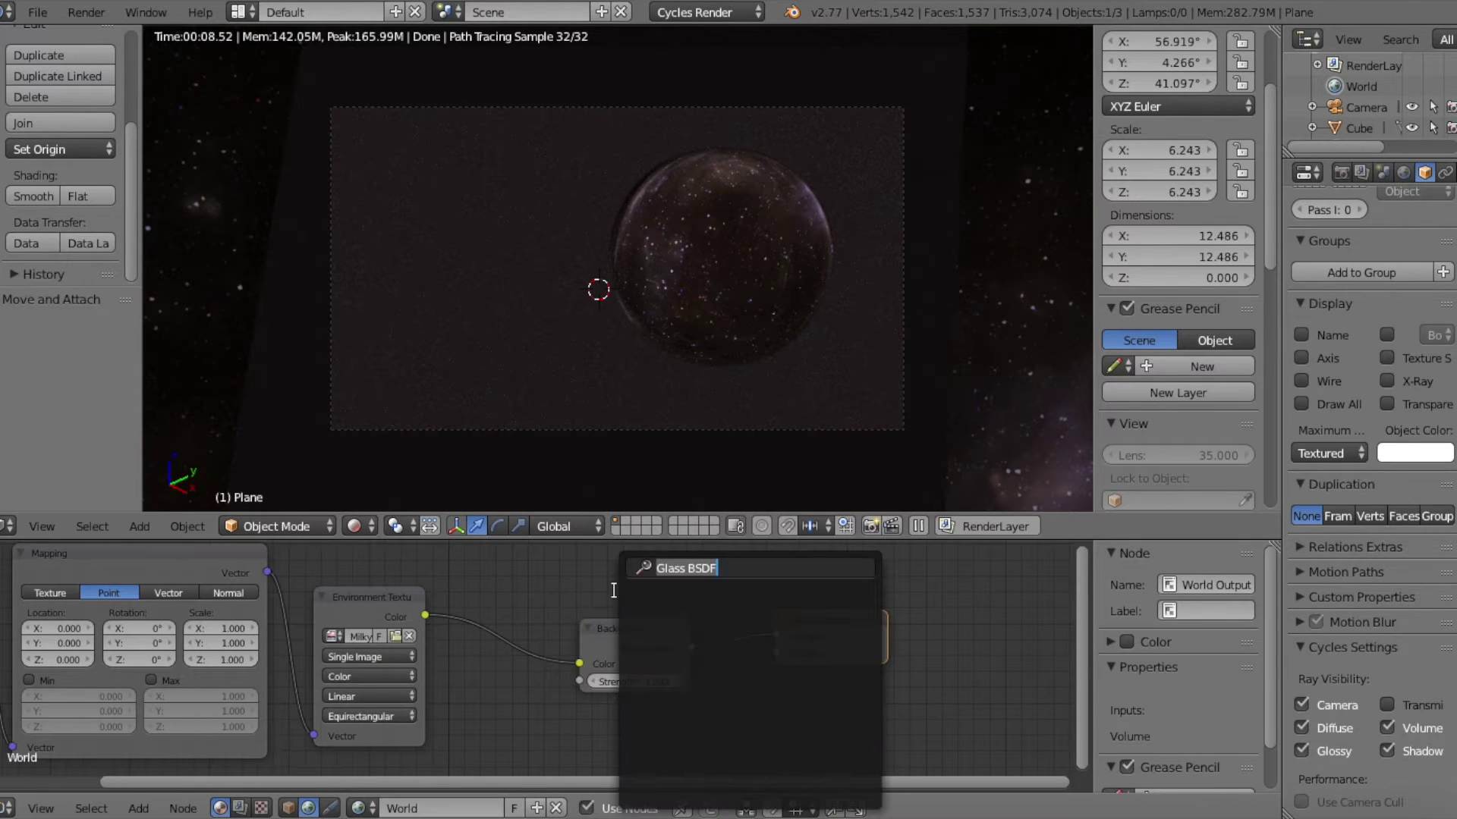
pyautogui.write('cur')
pyautogui.press('Return')
pyautogui.click(512, 598)
# Step: Shape the combined curve of the RGB Curves node with two control points, placing the upper one at about X 0.364, Y 0.400
pyautogui.scroll(4, 524, 607)
pyautogui.moveTo(620, 640); pyautogui.dragTo(622, 600, button='middle')
pyautogui.moveTo(560, 743); pyautogui.dragTo(521, 767)
pyautogui.moveTo(591, 706); pyautogui.dragTo(580, 664)
pyautogui.moveTo(580, 664); pyautogui.dragTo(568, 573, button='middle')
pyautogui.moveTo(570, 575); pyautogui.dragTo(608, 588)
pyautogui.moveTo(608, 588); pyautogui.dragTo(646, 619, button='middle')
pyautogui.moveTo(646, 619); pyautogui.dragTo(603, 665)
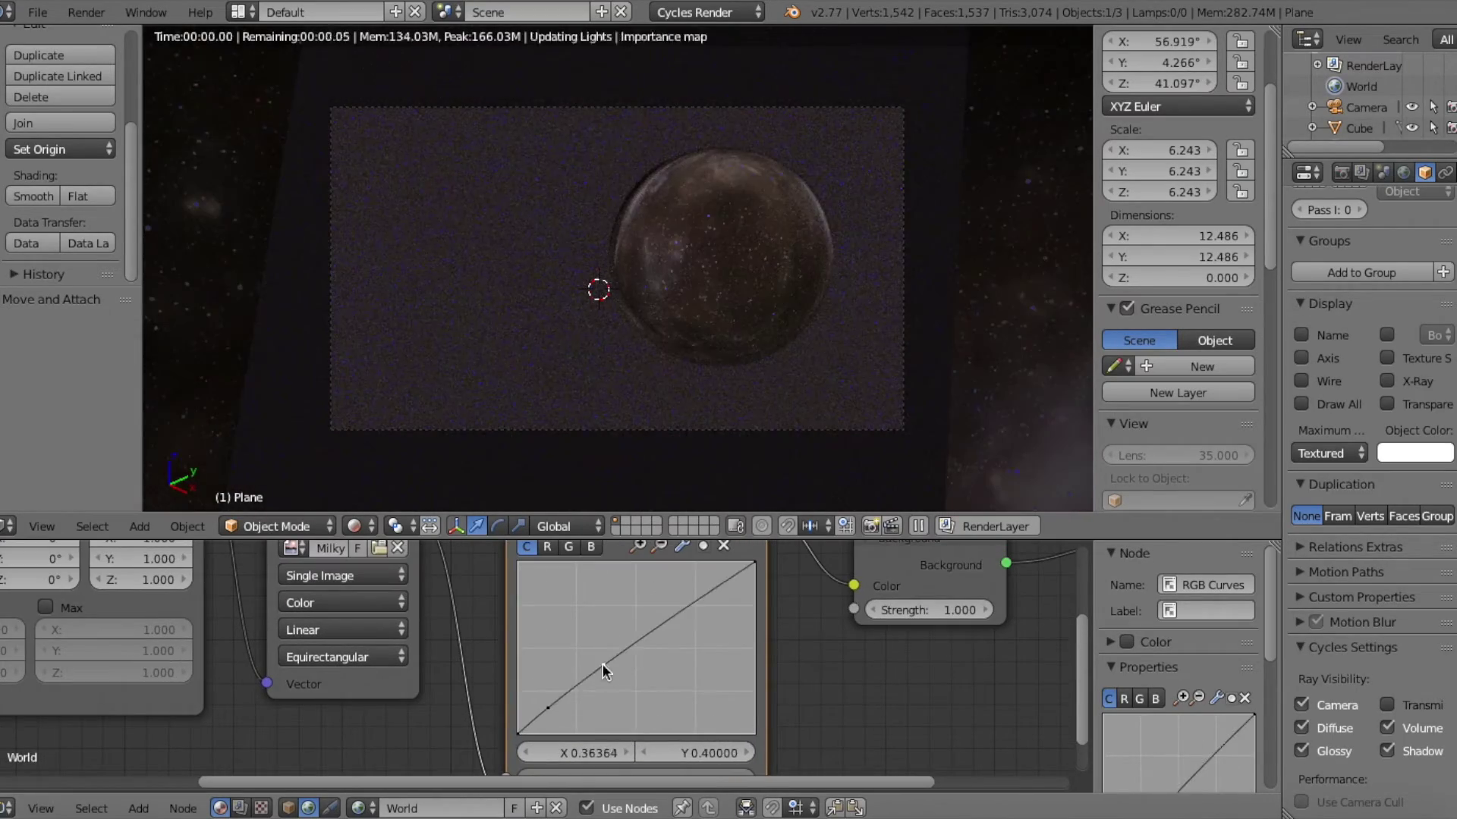
# Step: Preview the star background in solid shading outside the camera view and set the Mapping node's Z rotation to 117°
pyautogui.moveTo(603, 671); pyautogui.dragTo(1070, 723, button='middle')
pyautogui.click(353, 526)
pyautogui.click(387, 458)
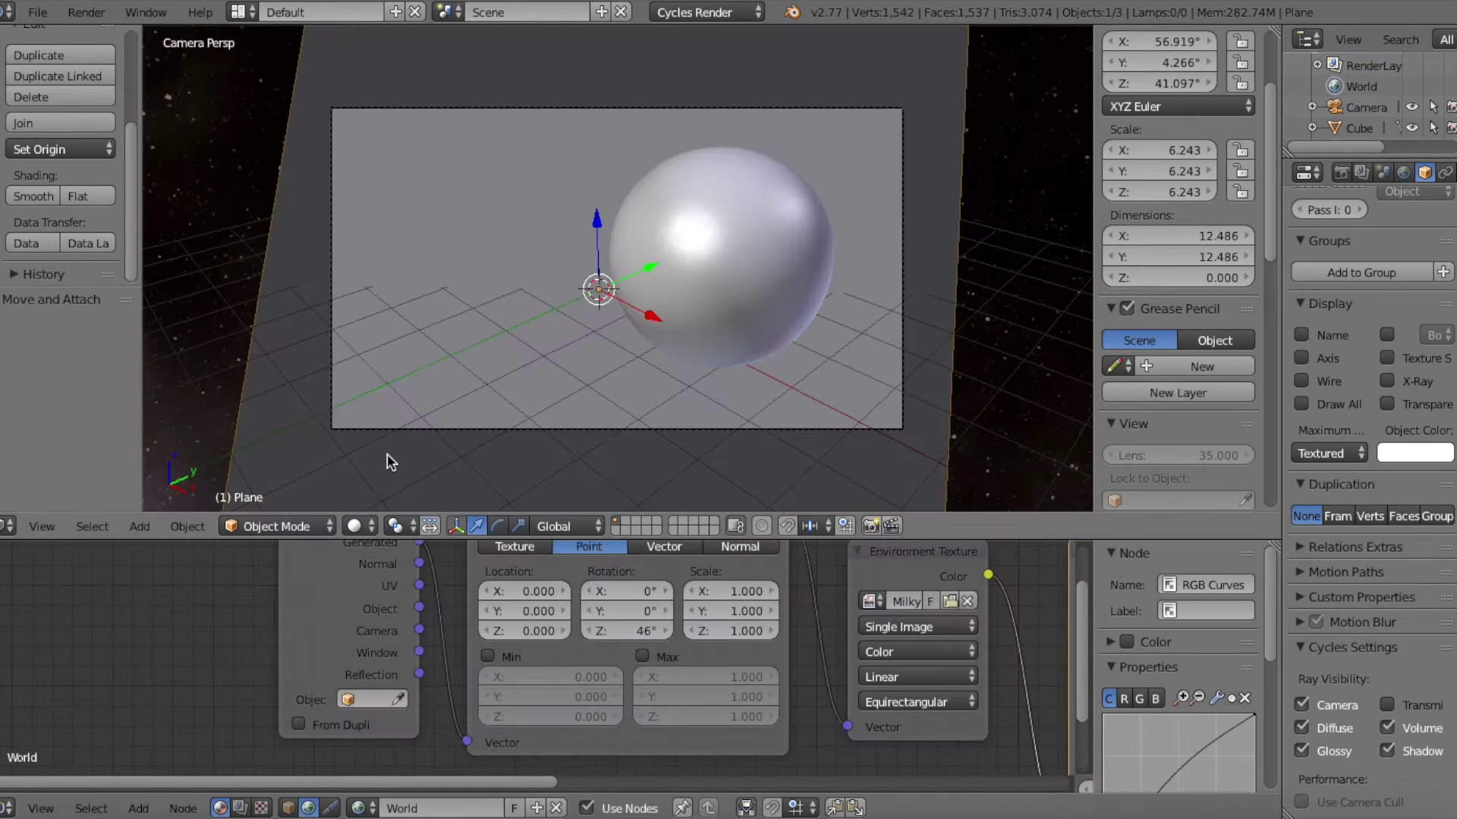
pyautogui.click(41, 526)
pyautogui.click(66, 452)
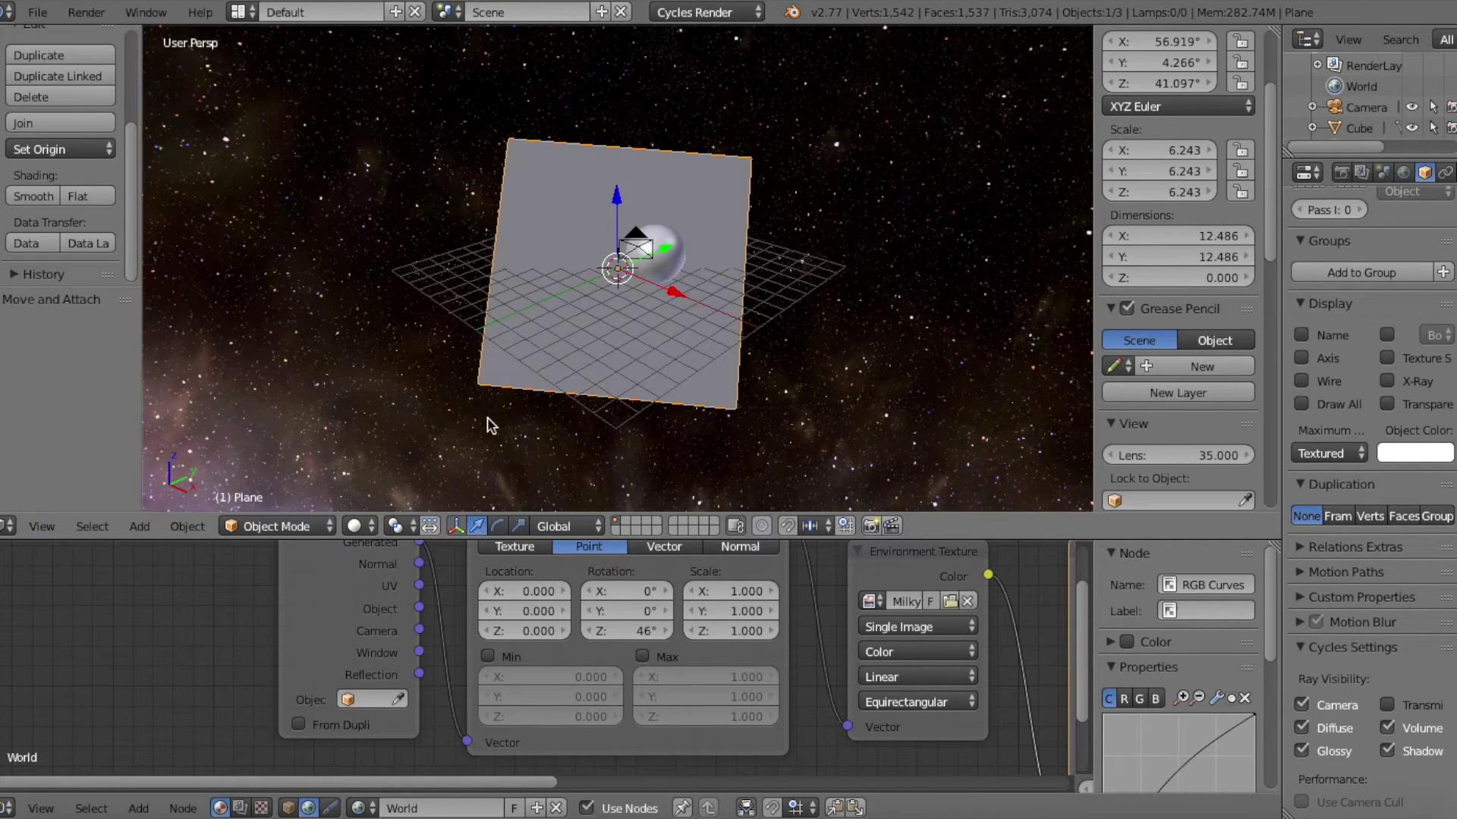
pyautogui.scroll(4, 485, 419)
pyautogui.hscroll(6, 486, 420)
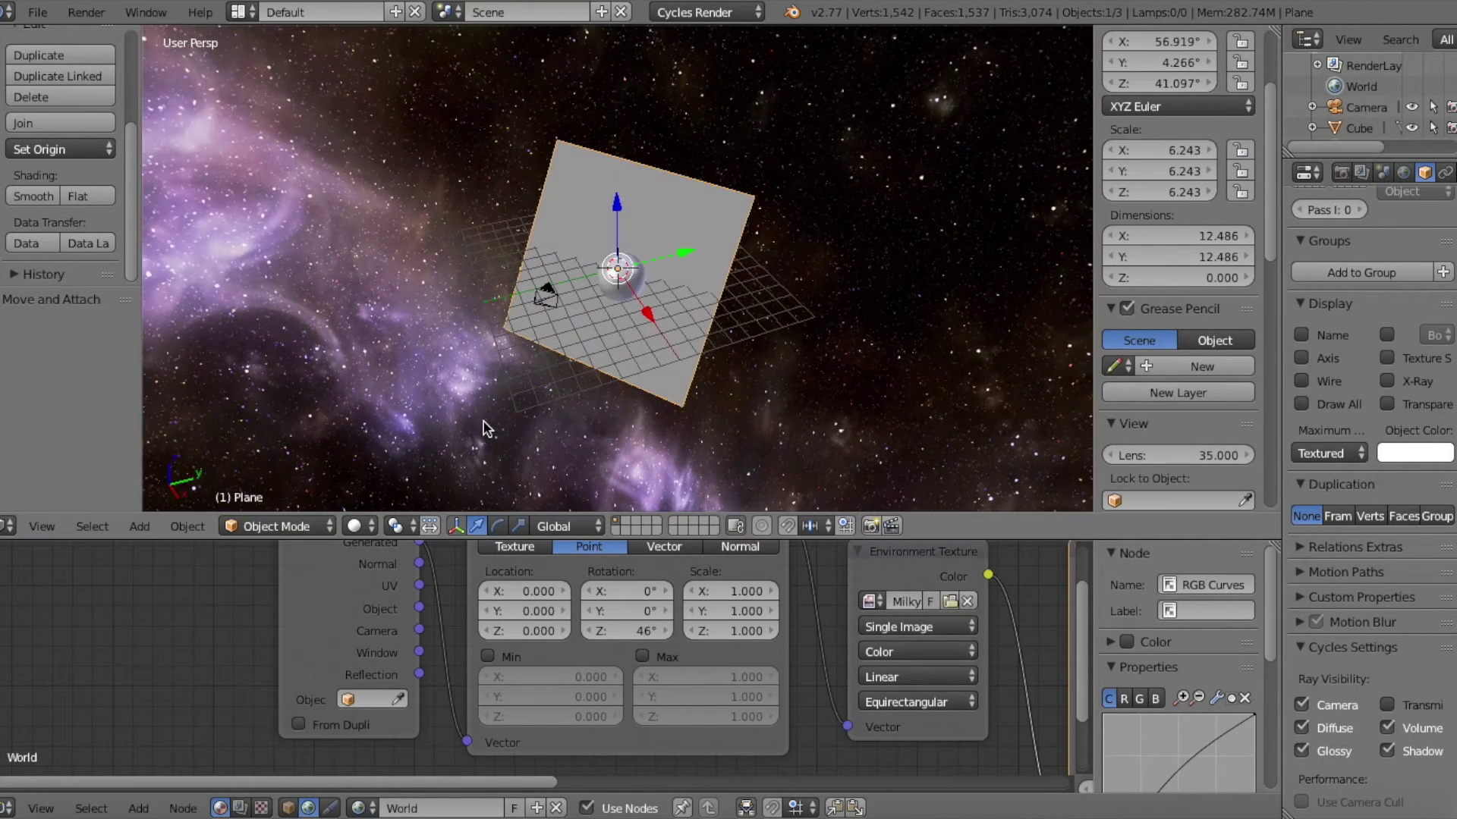
pyautogui.hscroll(-6, 481, 422)
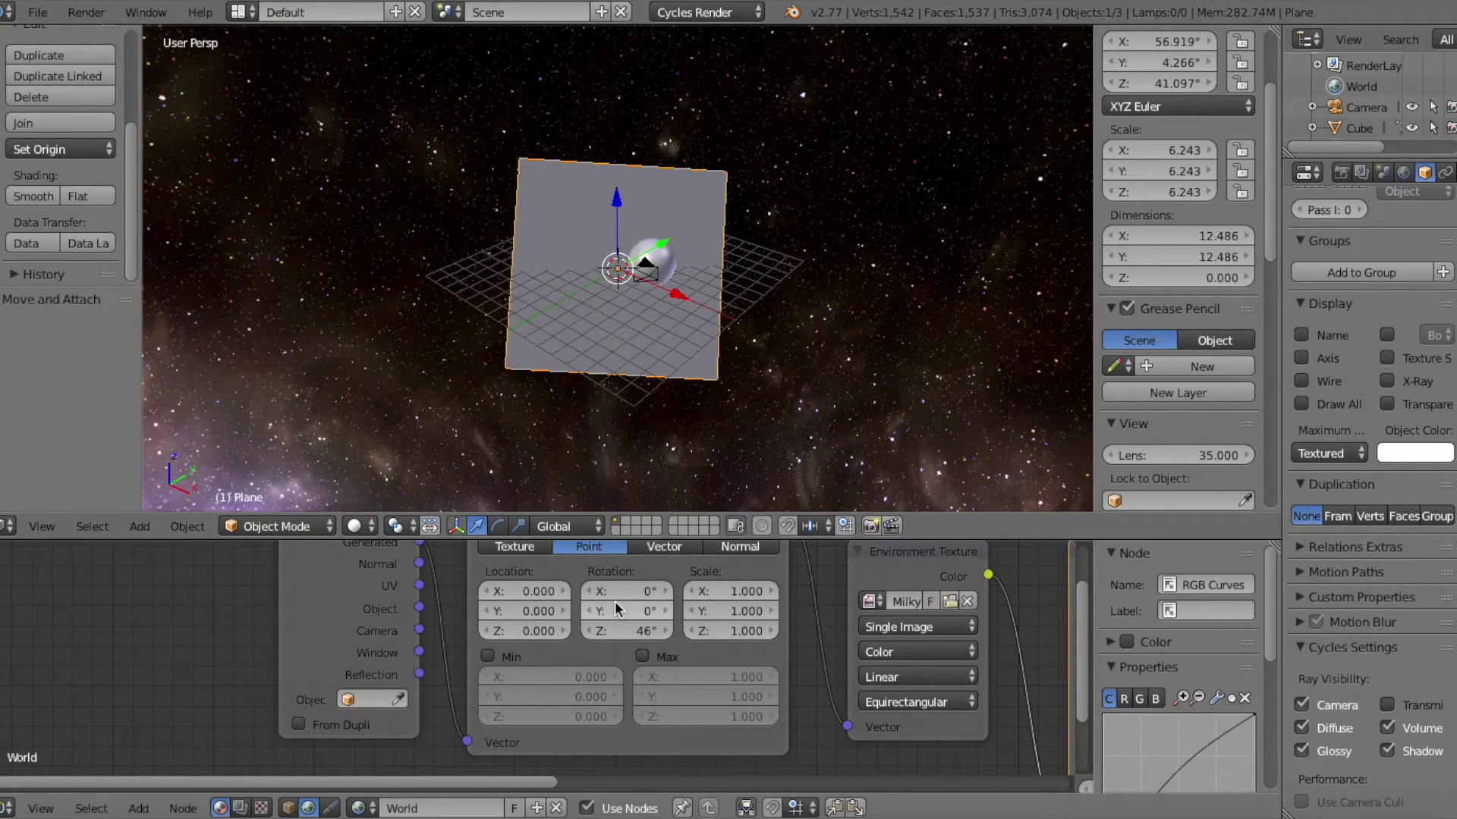
pyautogui.moveTo(626, 631); pyautogui.dragTo(718, 630)
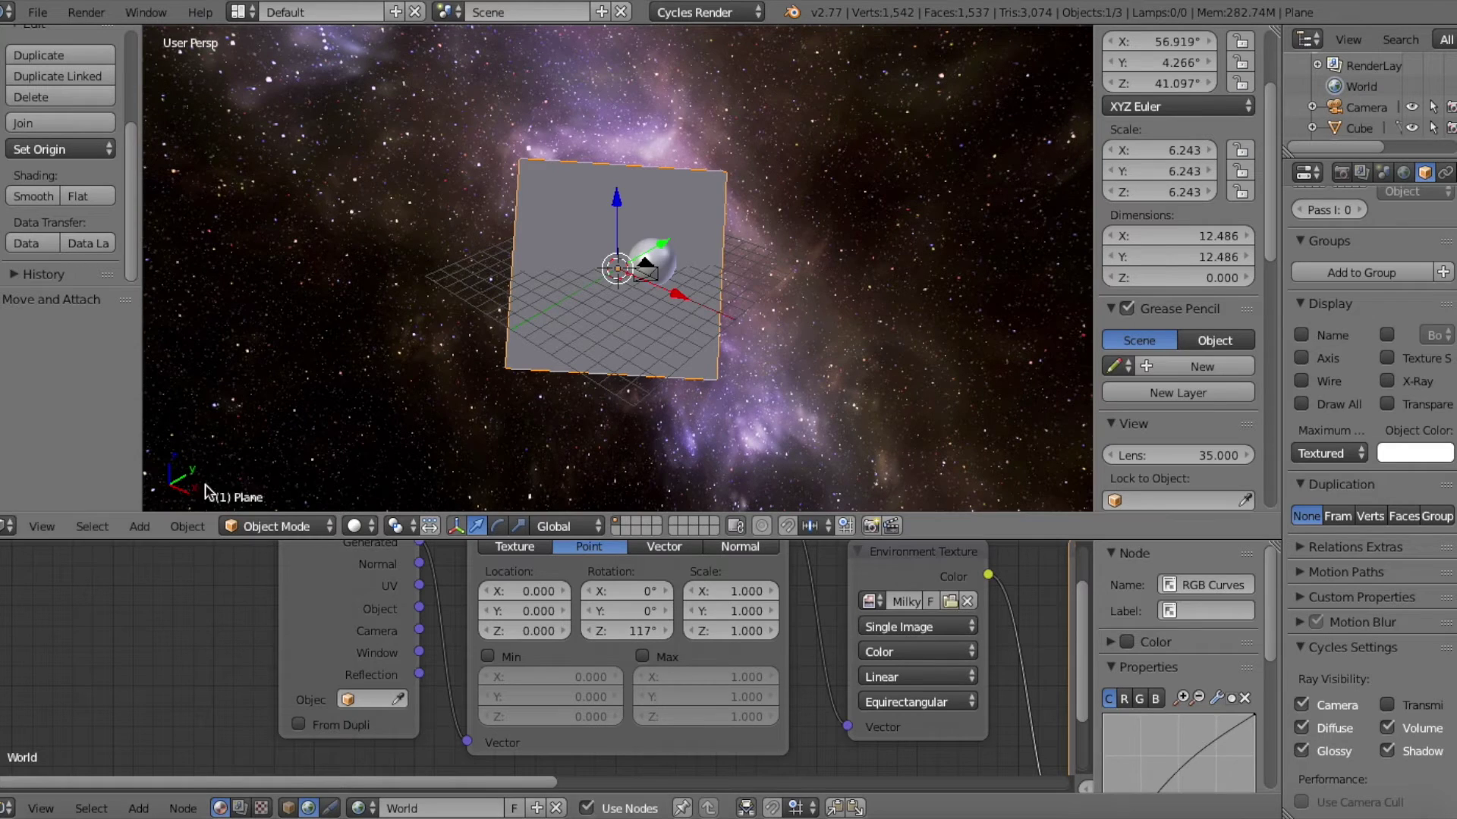
# Step: Return to the camera view, fine-tune the Mapping rotation to X -4°, Y -1.2°, Z 115.6°, and switch the viewport to rendered shading
pyautogui.click(52, 525)
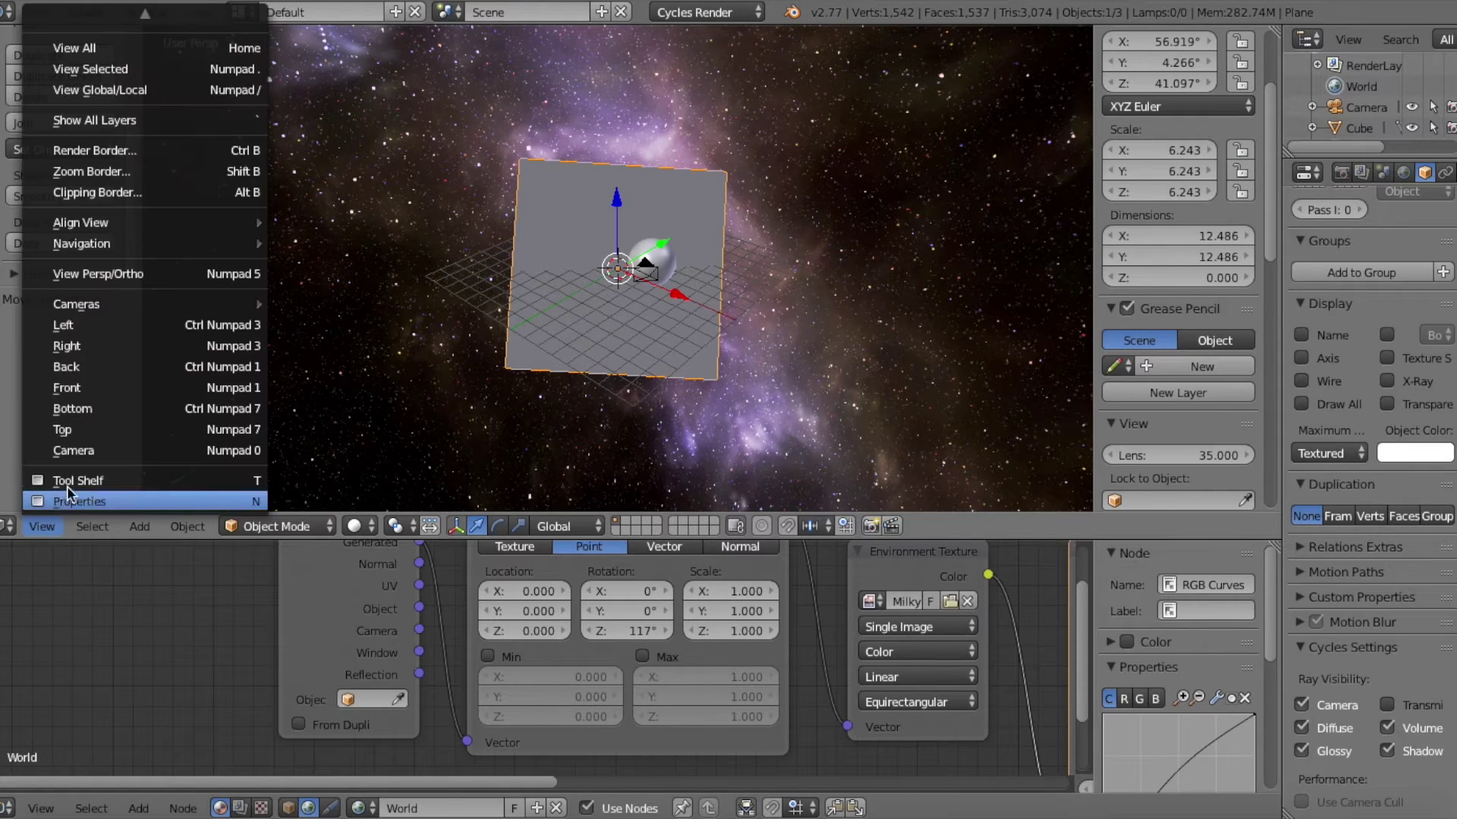
pyautogui.click(84, 450)
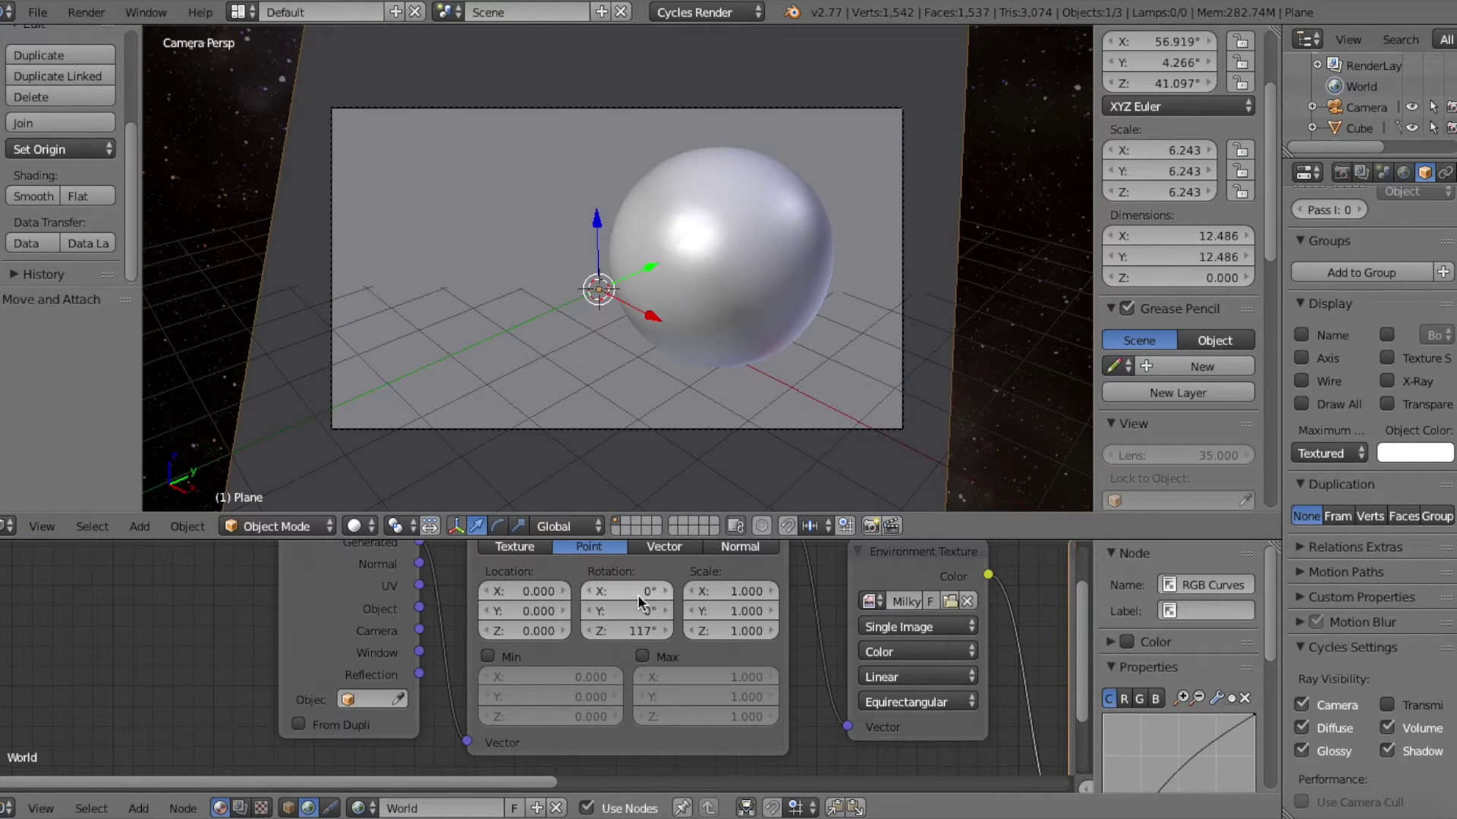
pyautogui.moveTo(638, 591); pyautogui.dragTo(632, 628)
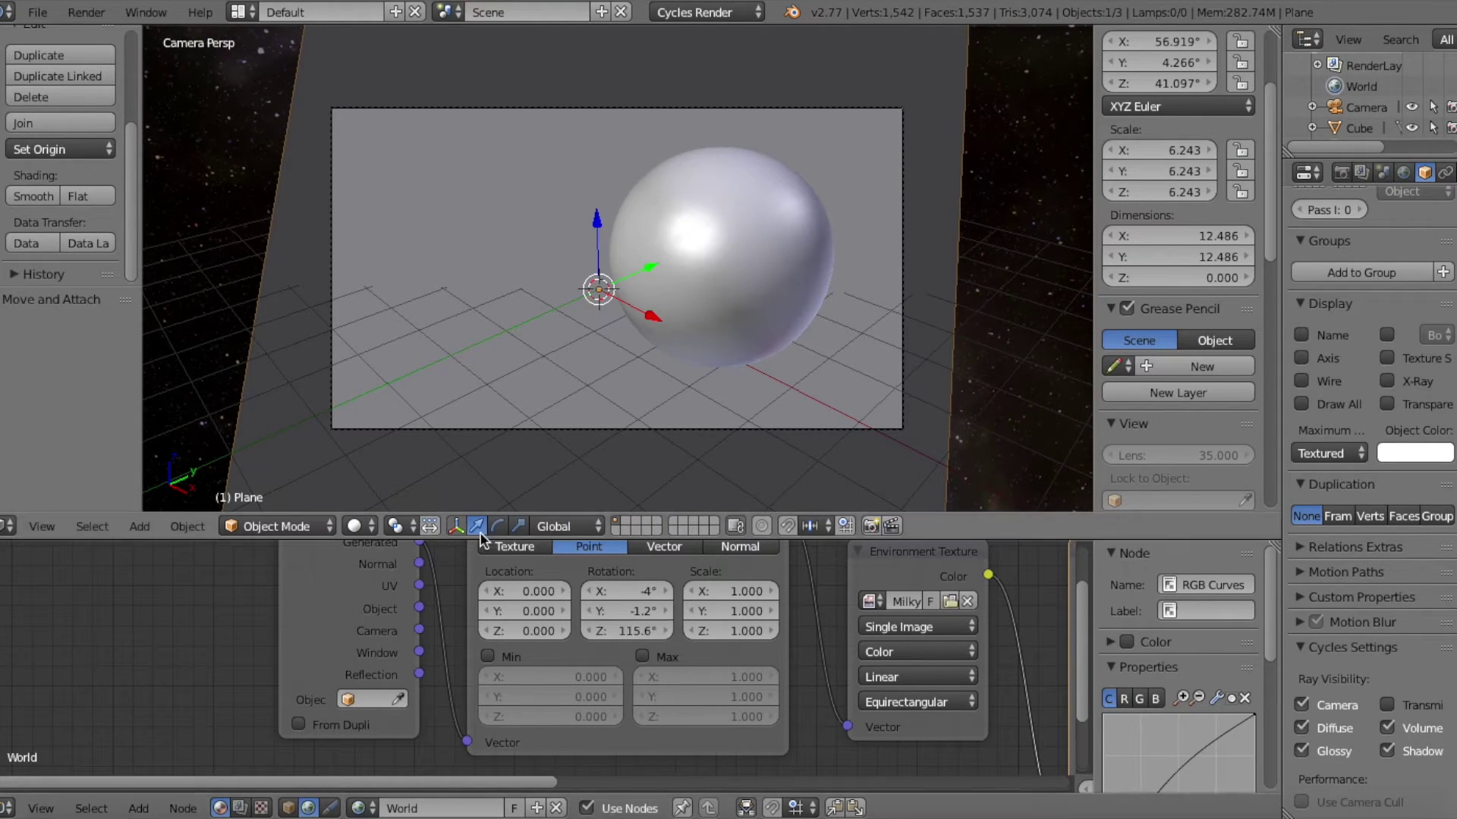
pyautogui.click(353, 526)
pyautogui.click(379, 386)
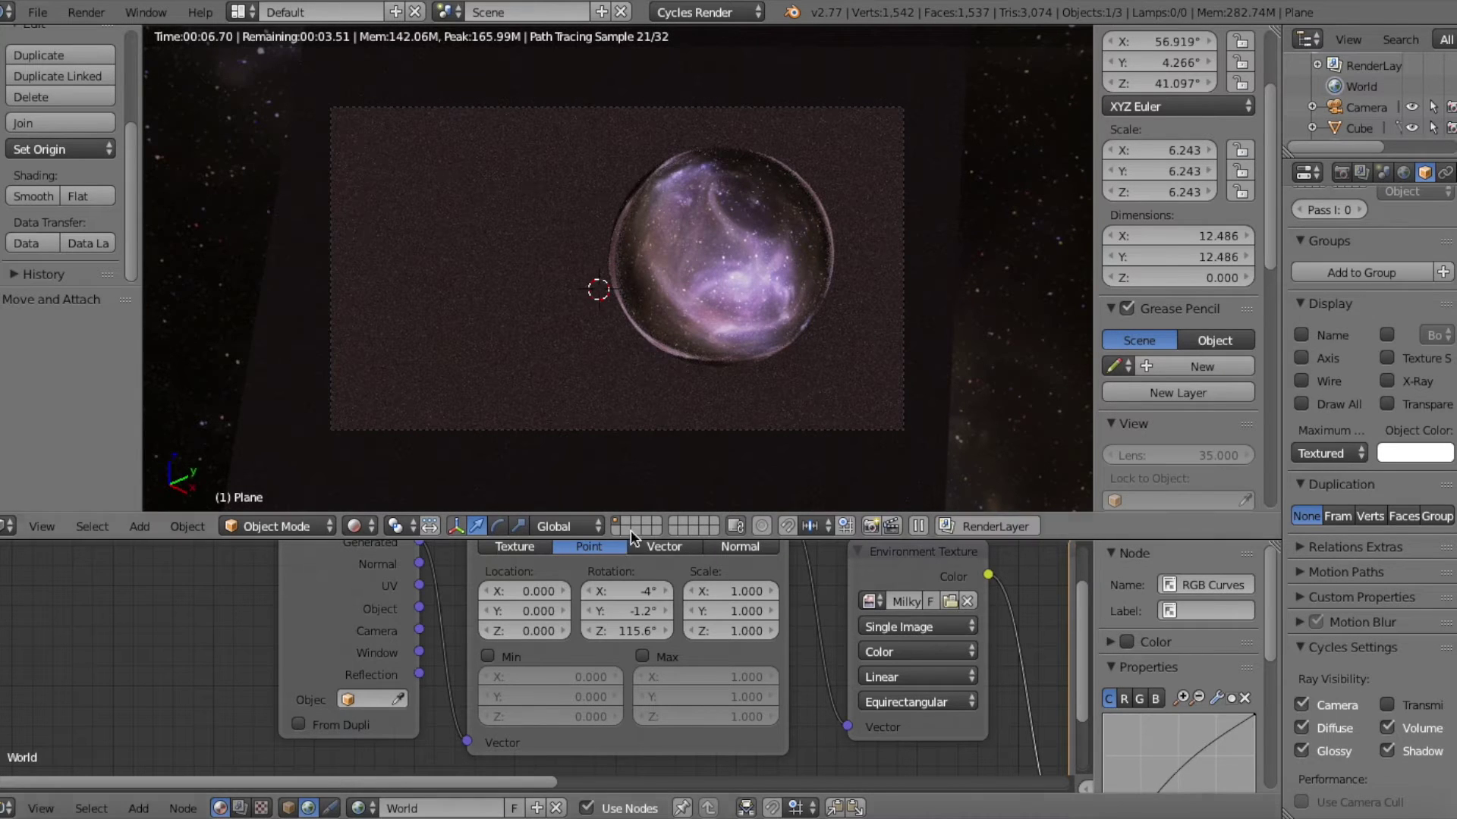
# Step: Select the glass sphere, show its material nodes, and lower the Glass BSDF's IOR in 0.1 increments to 1.030
pyautogui.rightClick(698, 295)
pyautogui.rightClick(745, 243)
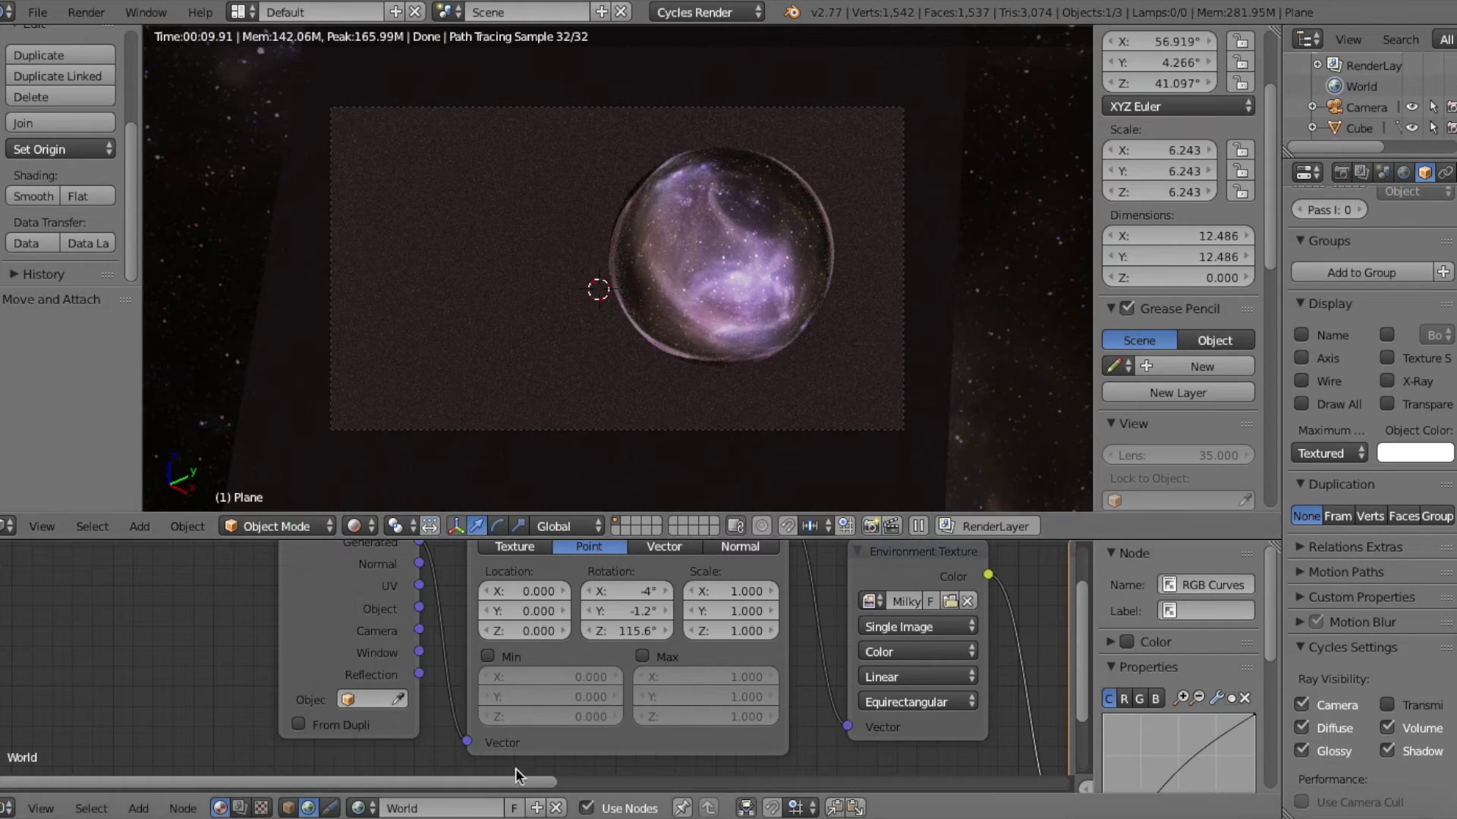
pyautogui.click(288, 808)
pyautogui.rightClick(801, 256)
pyautogui.moveTo(1047, 634); pyautogui.dragTo(485, 654, button='middle')
pyautogui.scroll(3, 493, 658)
pyautogui.click(426, 711)
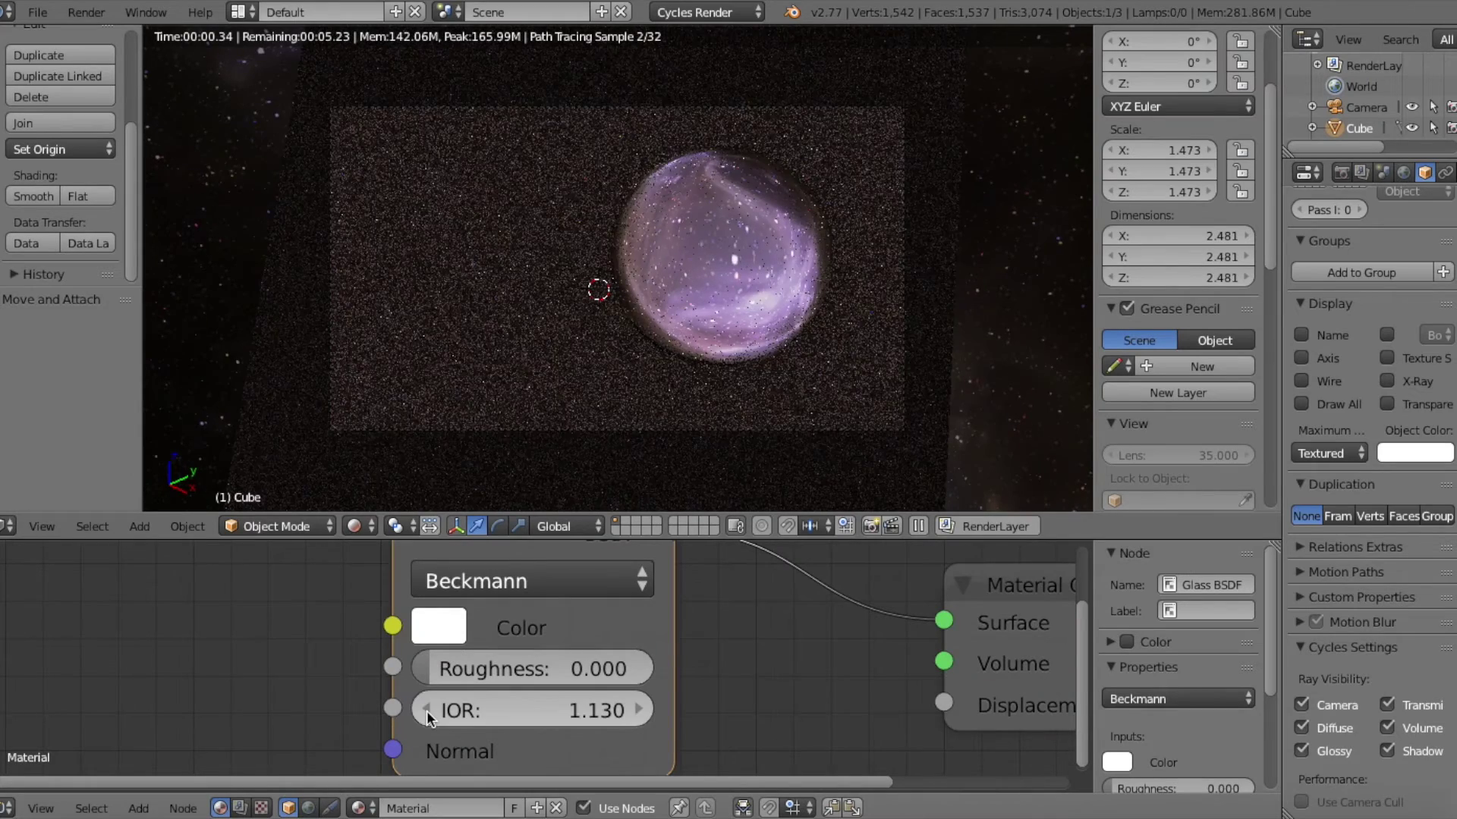
pyautogui.click(427, 712)
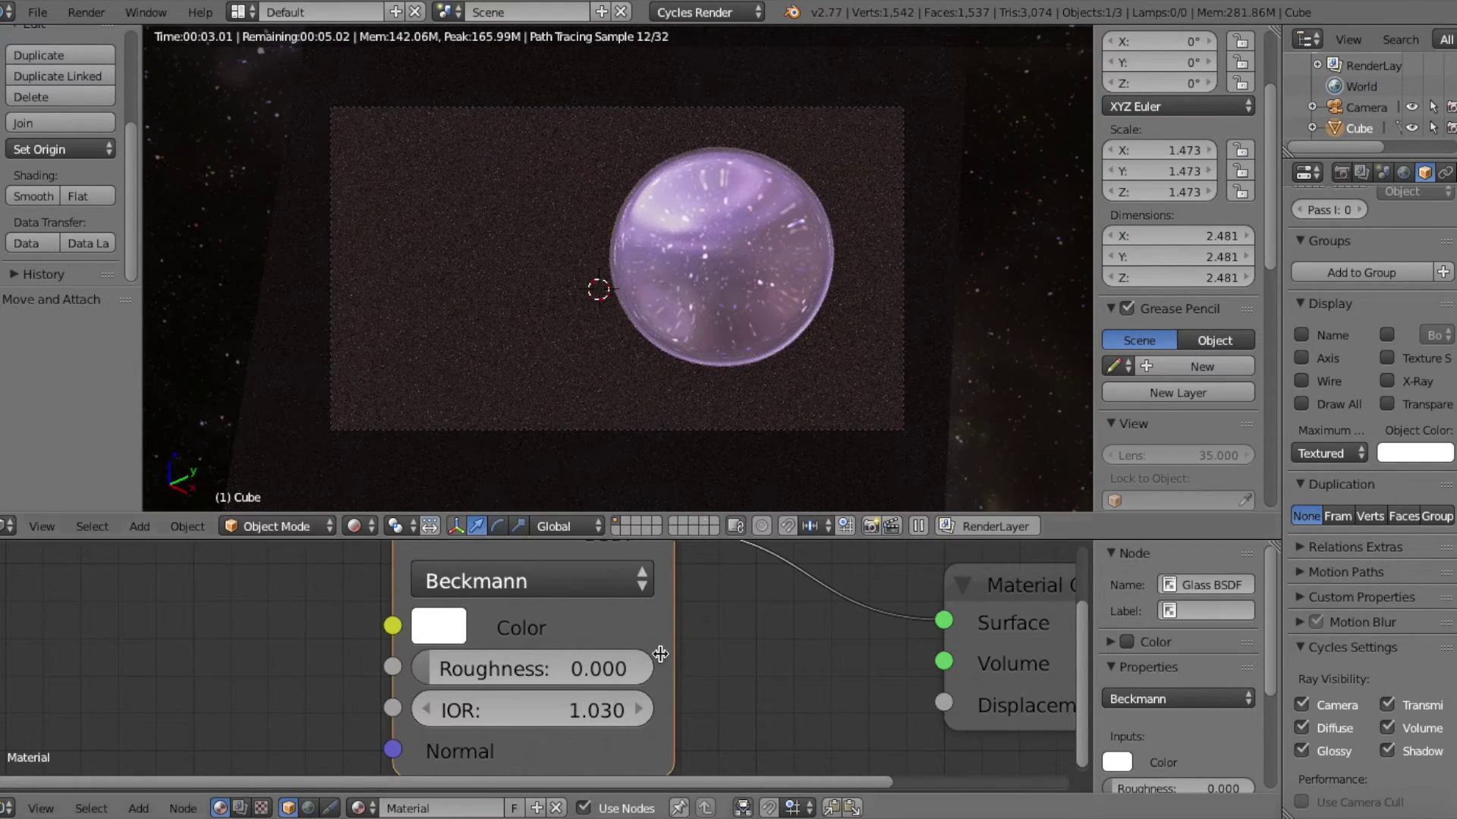
# Step: Raise the Glass BSDF's IOR in 0.1 increments to 1.430, and bring it back down to 1.330
pyautogui.click(638, 712)
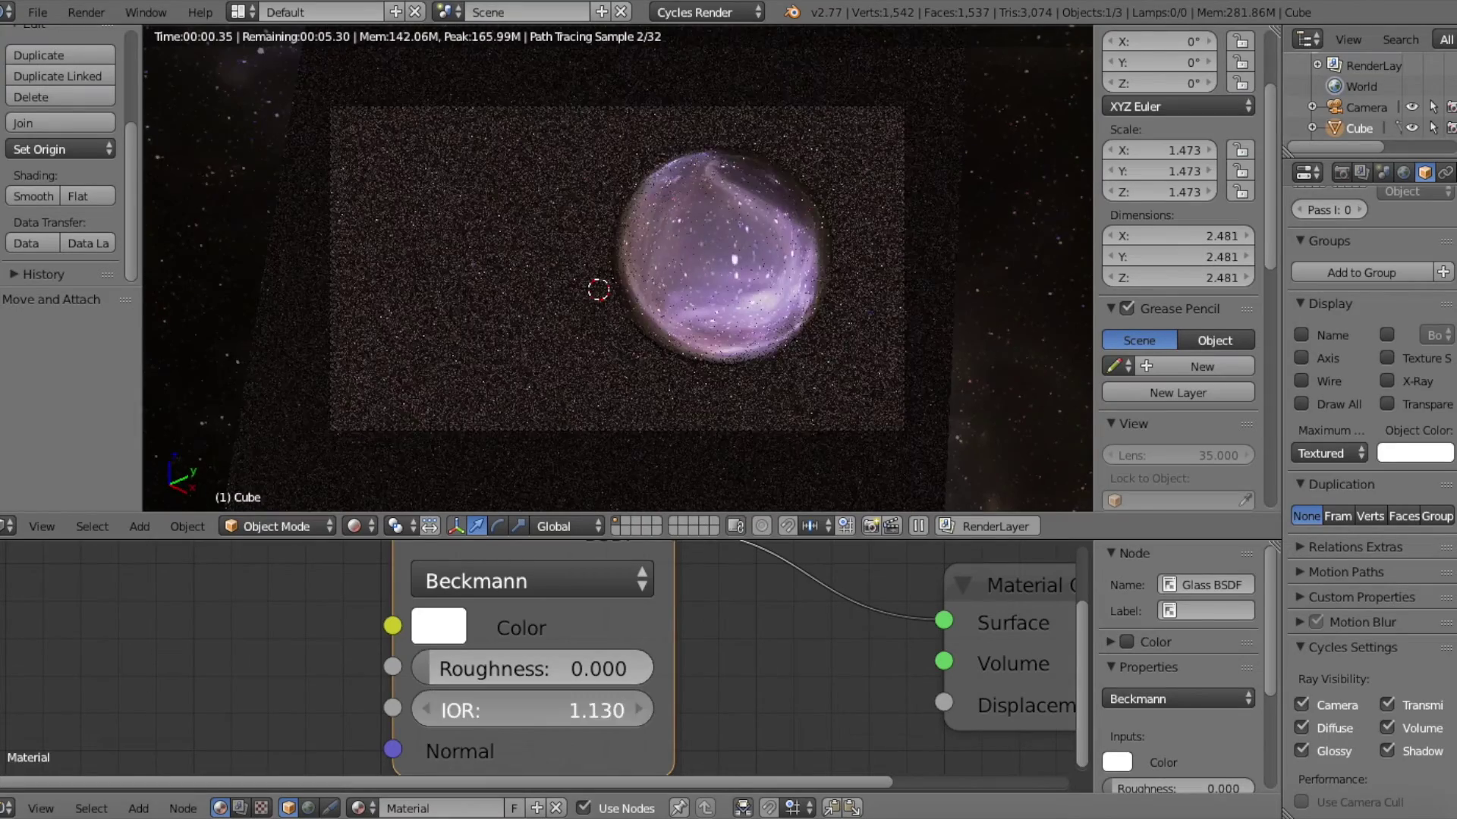
pyautogui.click(637, 712)
pyautogui.click(637, 712)
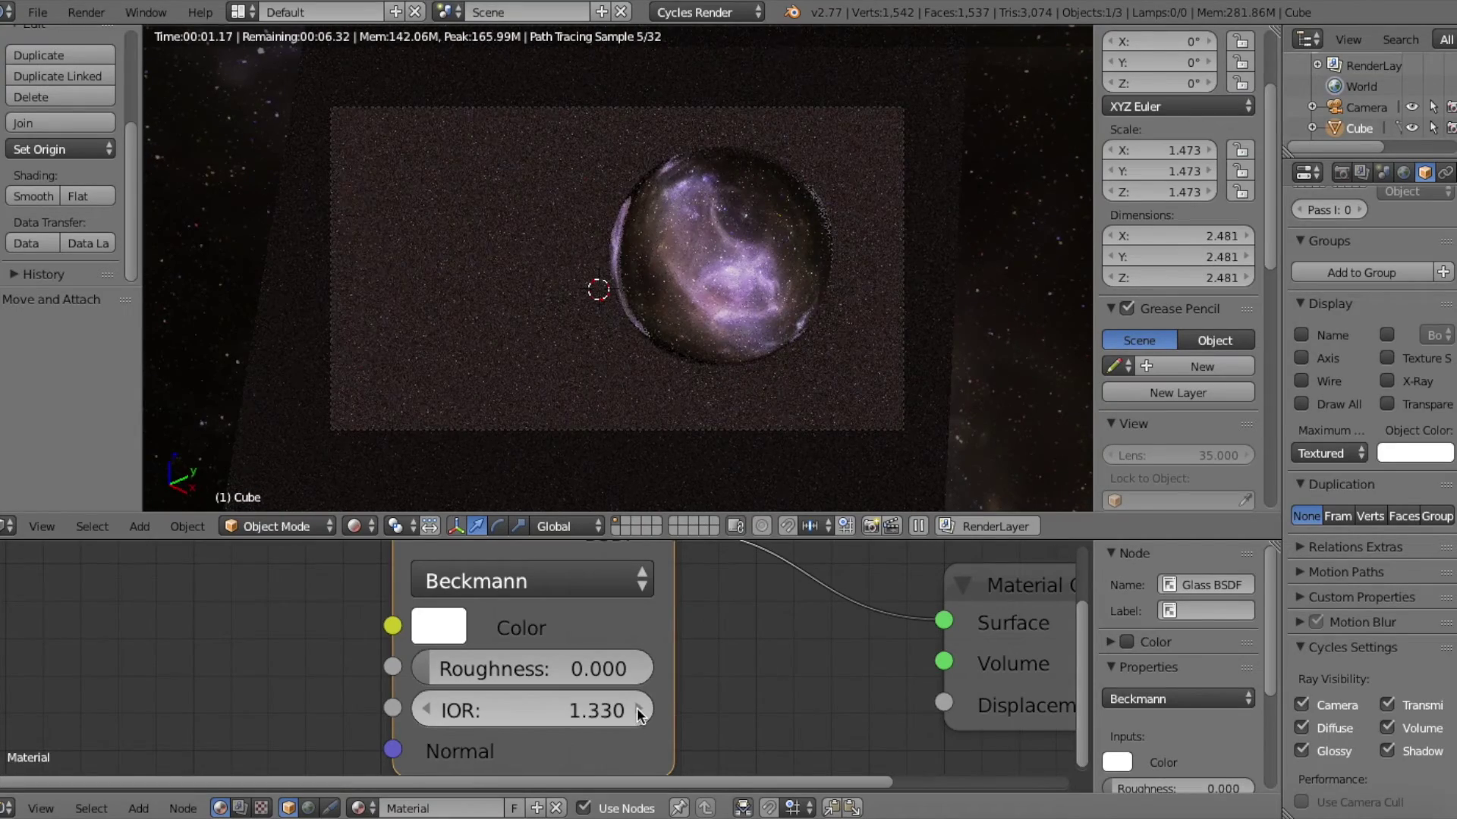
pyautogui.click(637, 711)
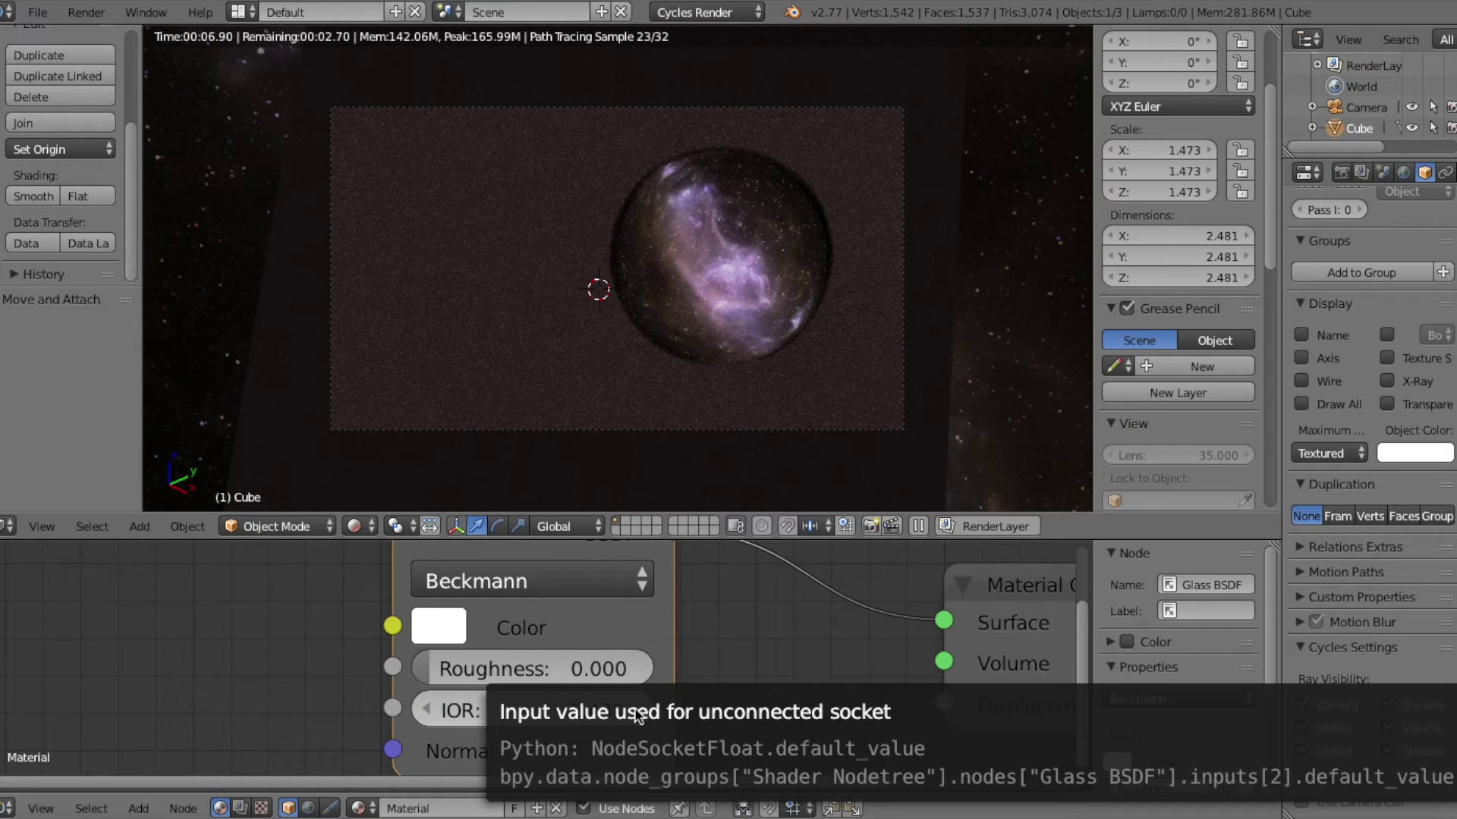
pyautogui.click(428, 711)
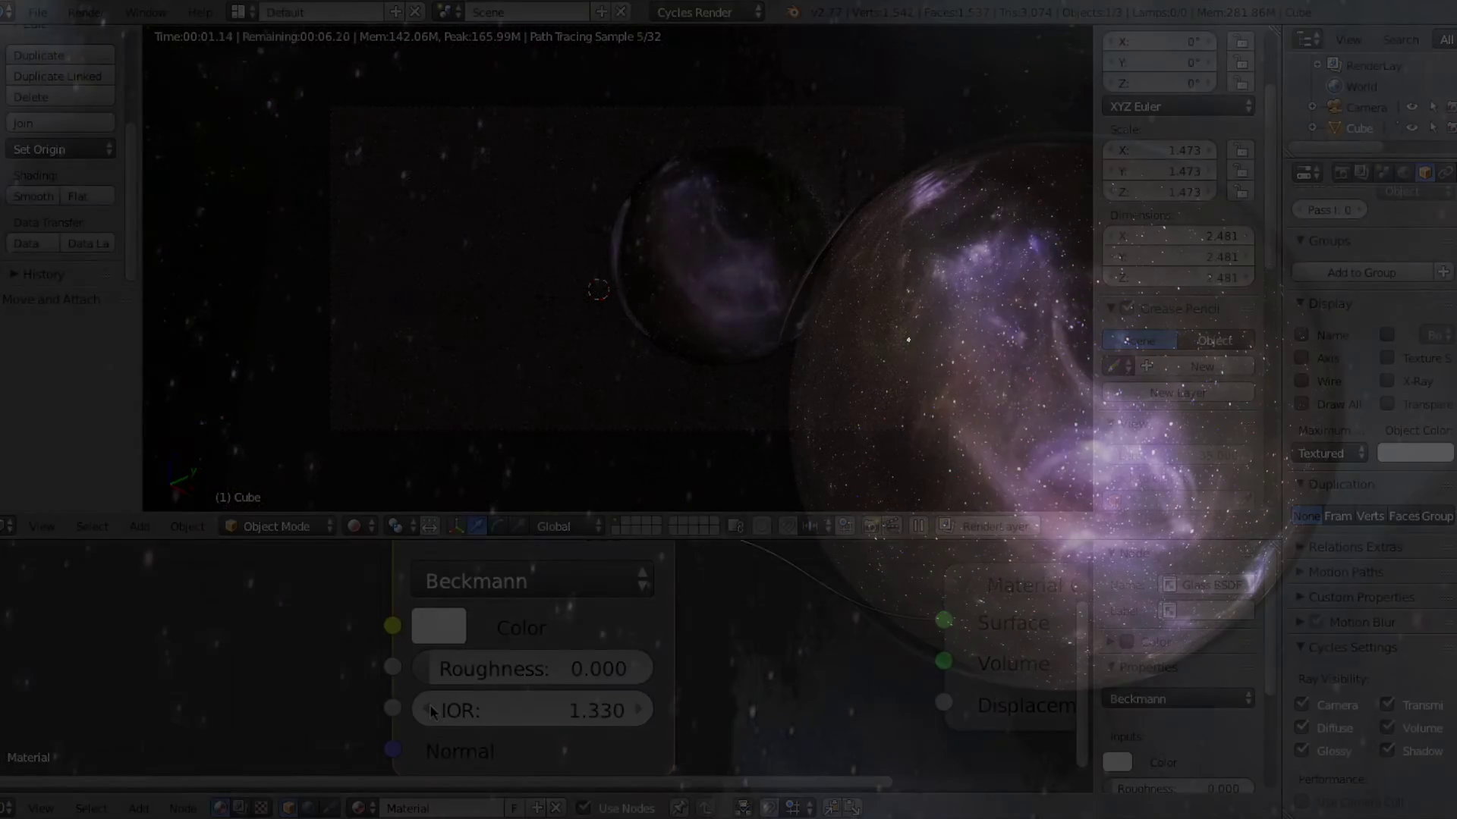